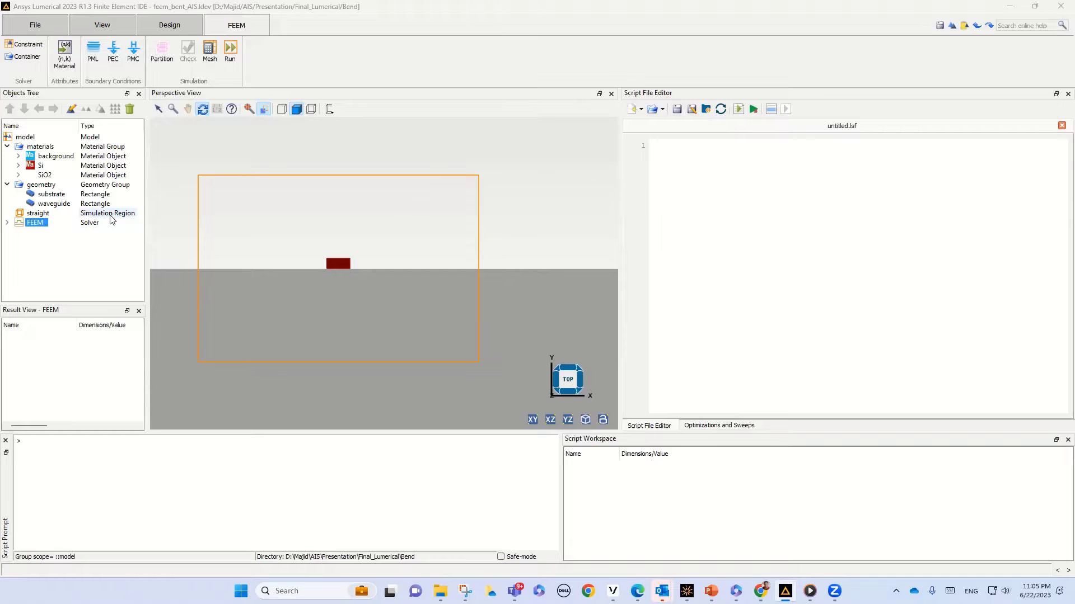
- Duplicate the straight simulation region and rename the copy as bend
left_click(111, 220)
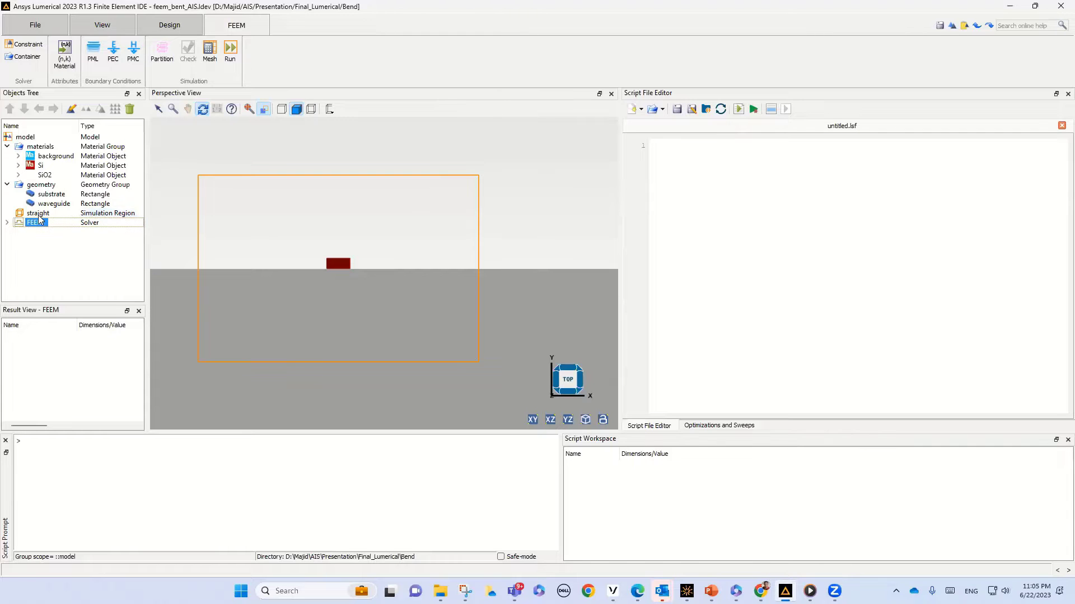
left_click(38, 216)
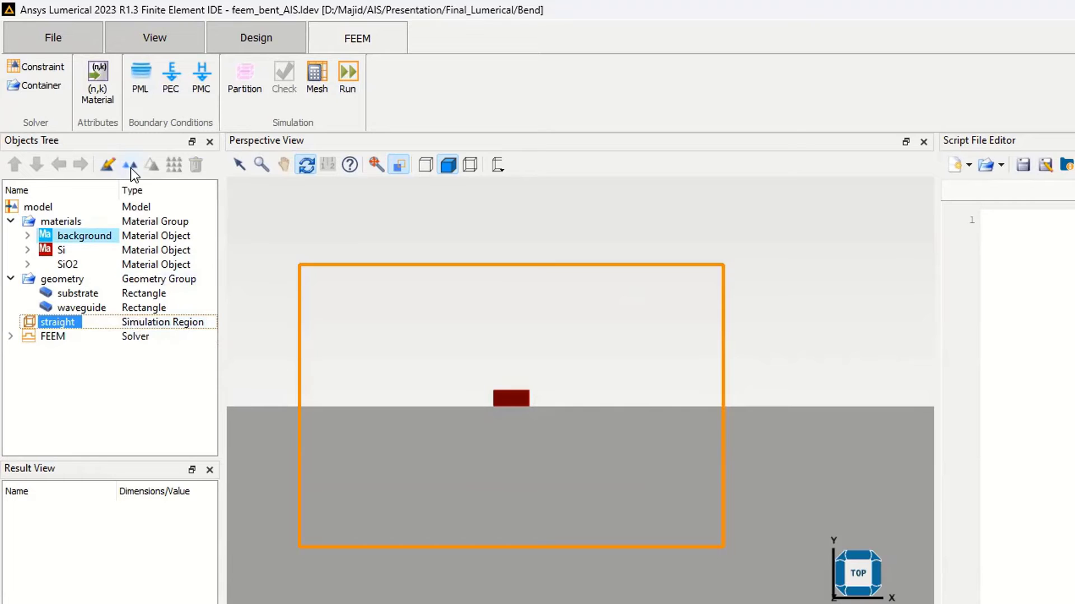
left_click(130, 167)
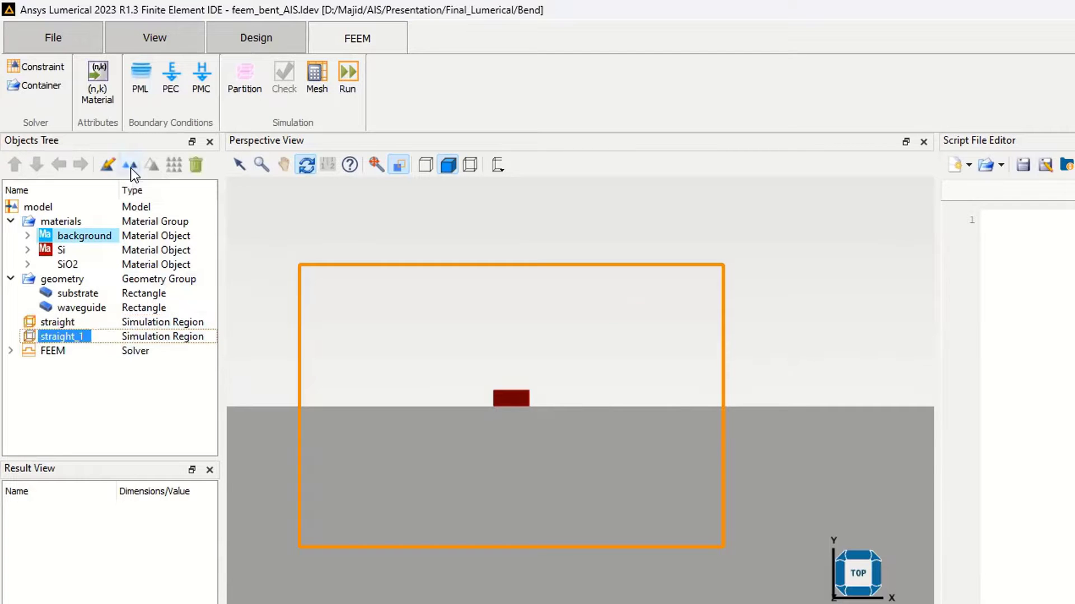
left_click(77, 338)
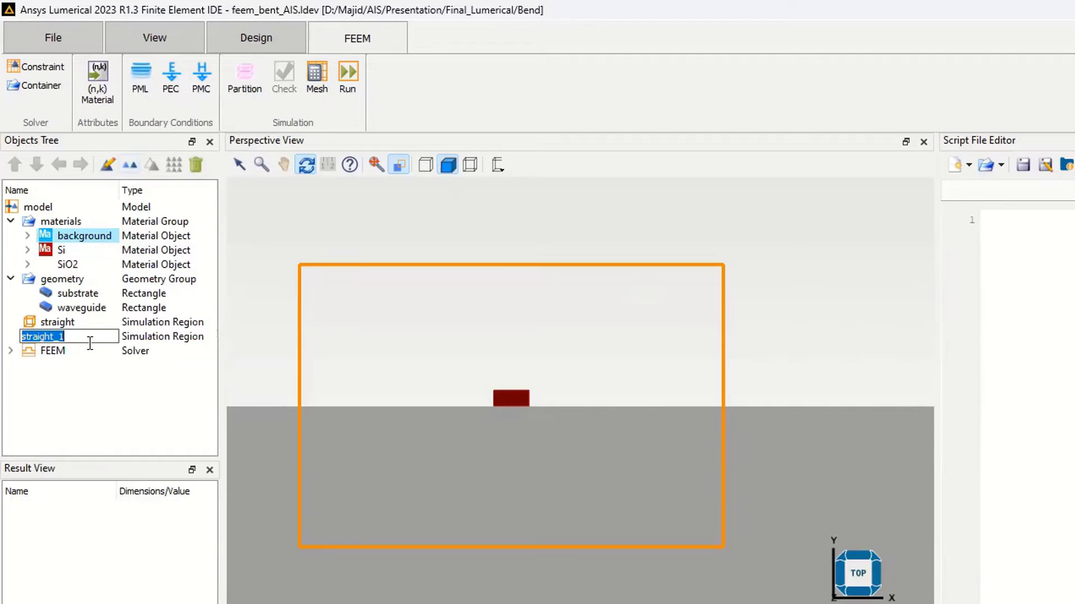
type("bend")
left_click(89, 372)
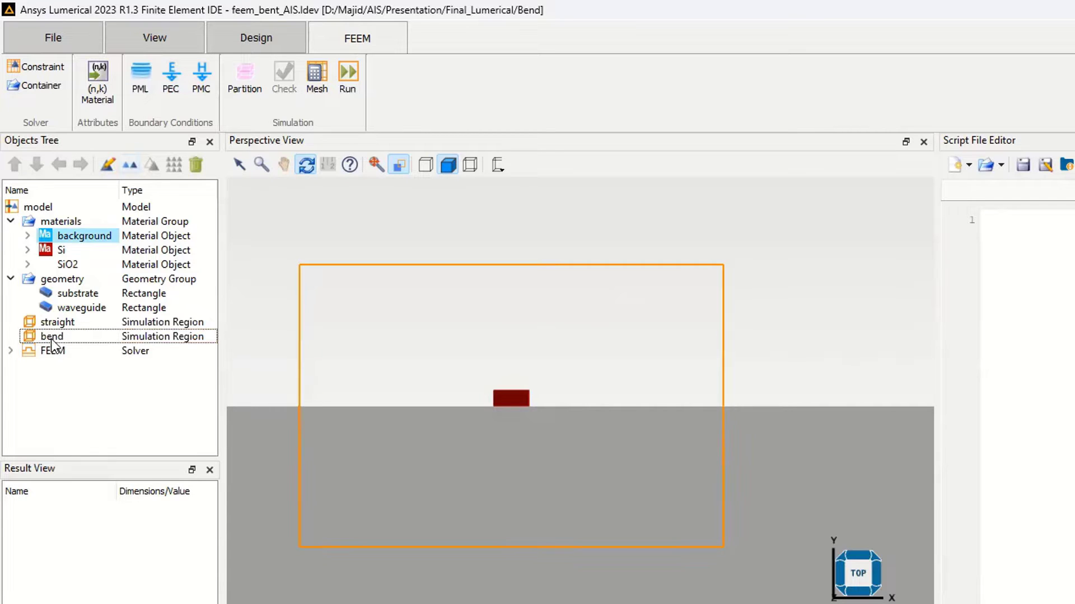
- Set the x max, y min and y max boundaries of the bend simulation region to shell
left_click(52, 338)
right_click(51, 338)
left_click(89, 351)
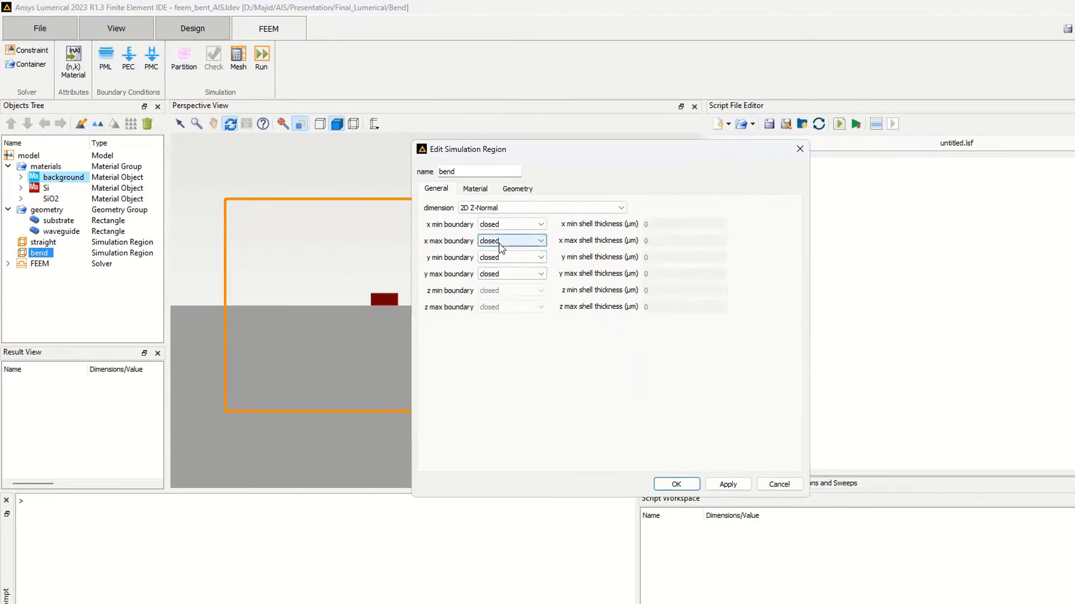
left_click(503, 246)
left_click(497, 268)
left_click(503, 262)
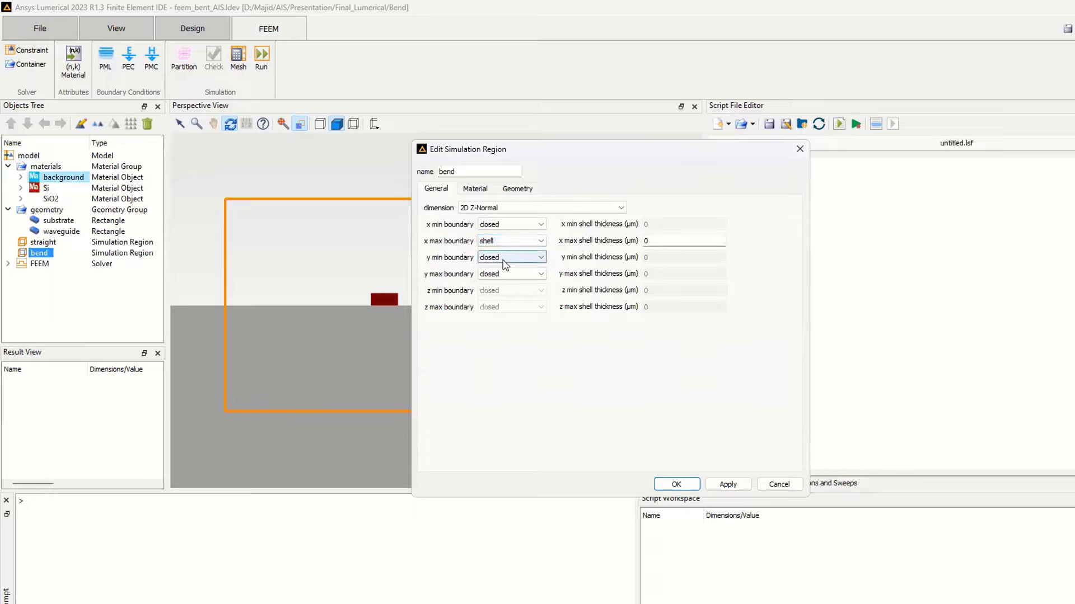
left_click(505, 262)
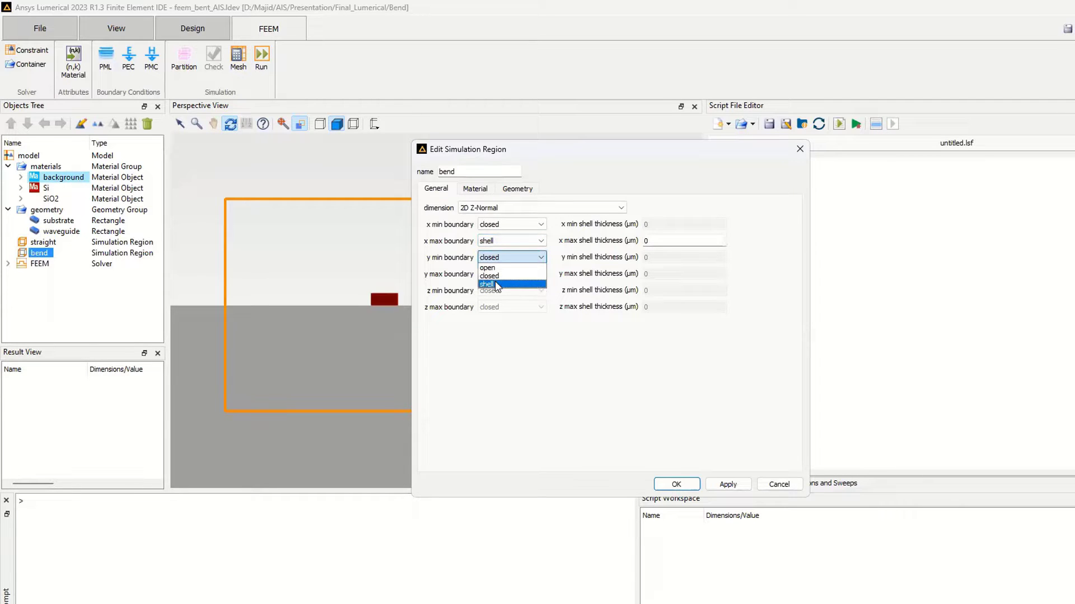
left_click(497, 284)
left_click(499, 273)
left_click(498, 301)
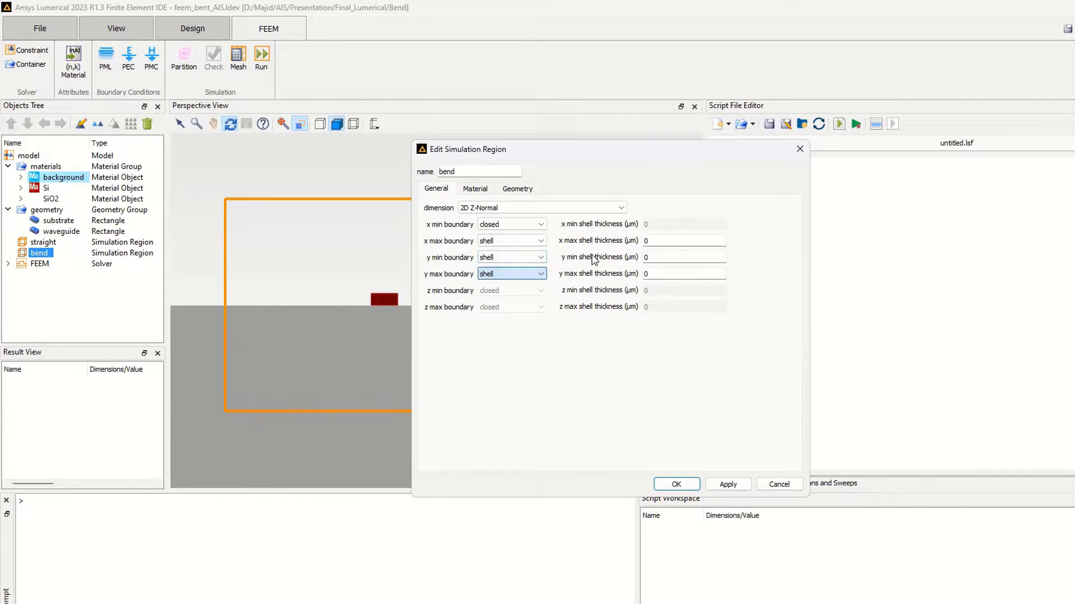
- Set the bend region's x max, y min and y max shell thicknesses to 1 µm each and apply them
key("Tab")
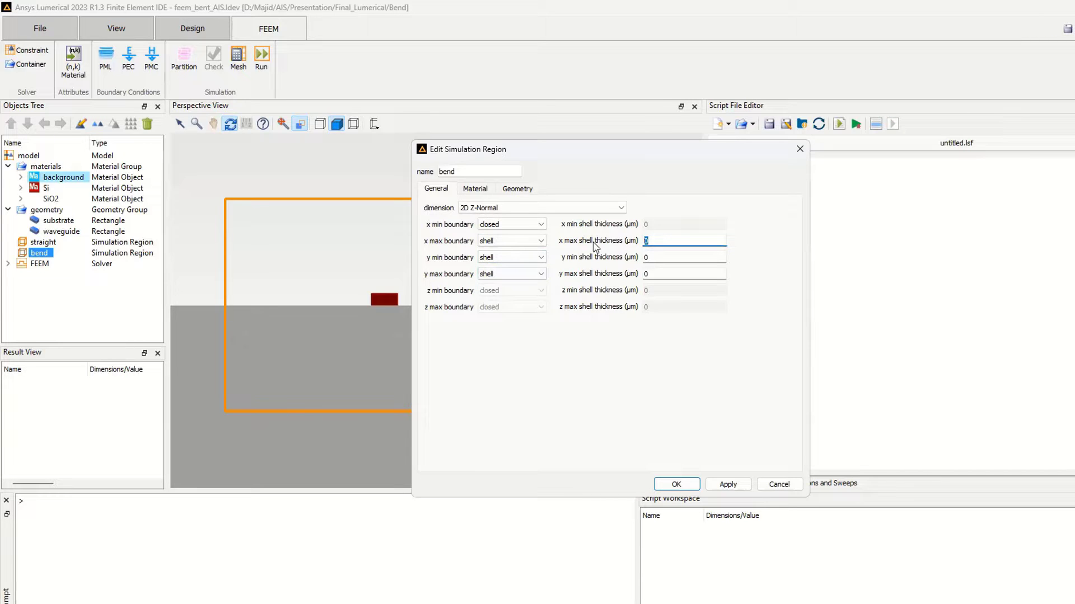
type("1")
key("Tab")
type("1")
key("Tab")
type("1")
left_click_drag(595, 155, 797, 172)
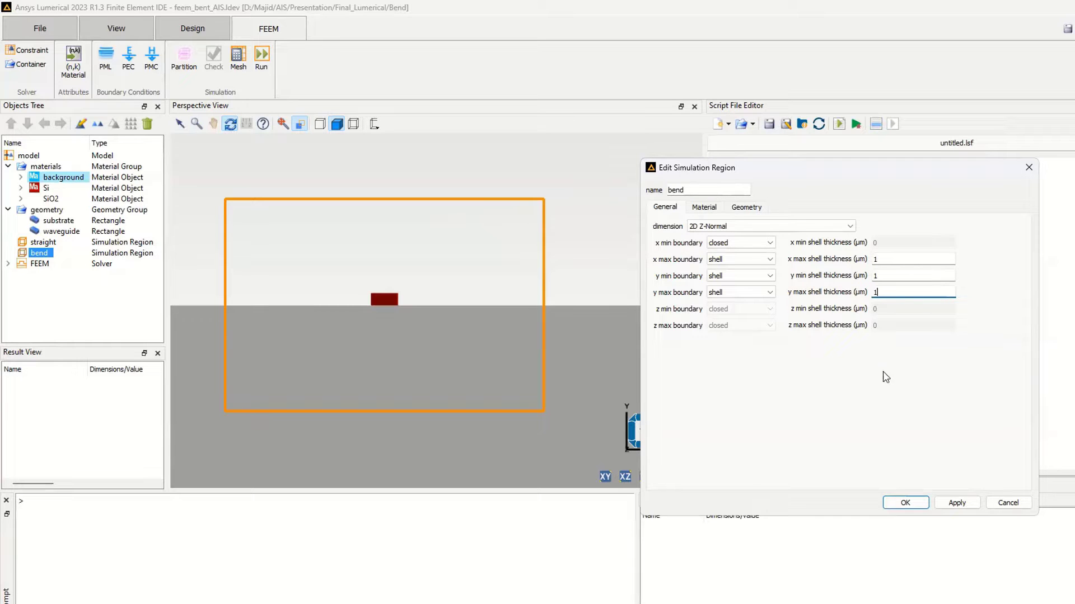
left_click(958, 503)
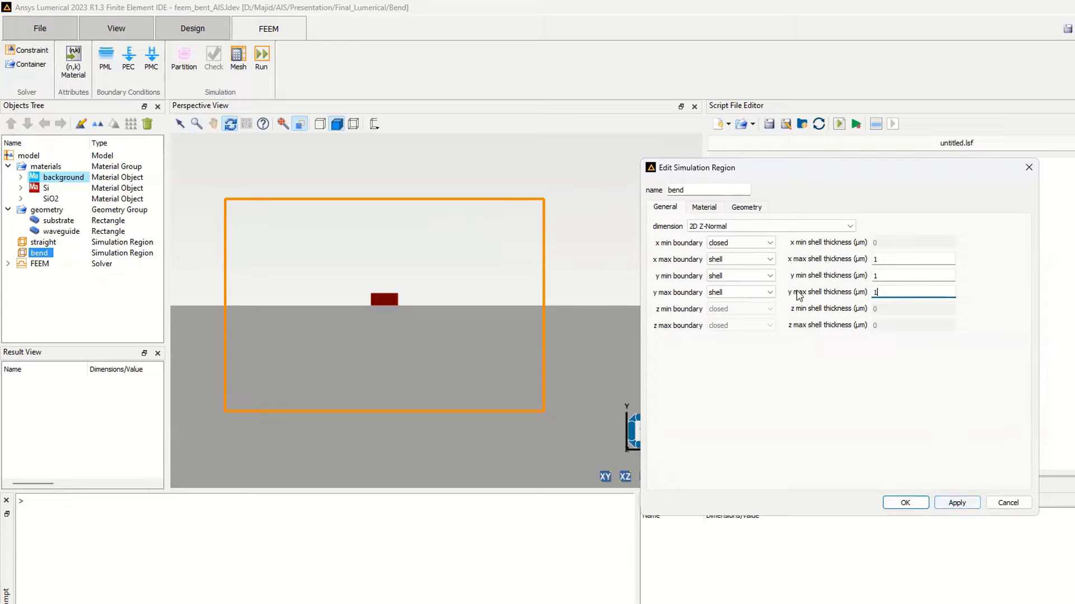
- Set the bend simulation region's x center to 2 µm and accept the changes
left_click(705, 208)
left_click(747, 207)
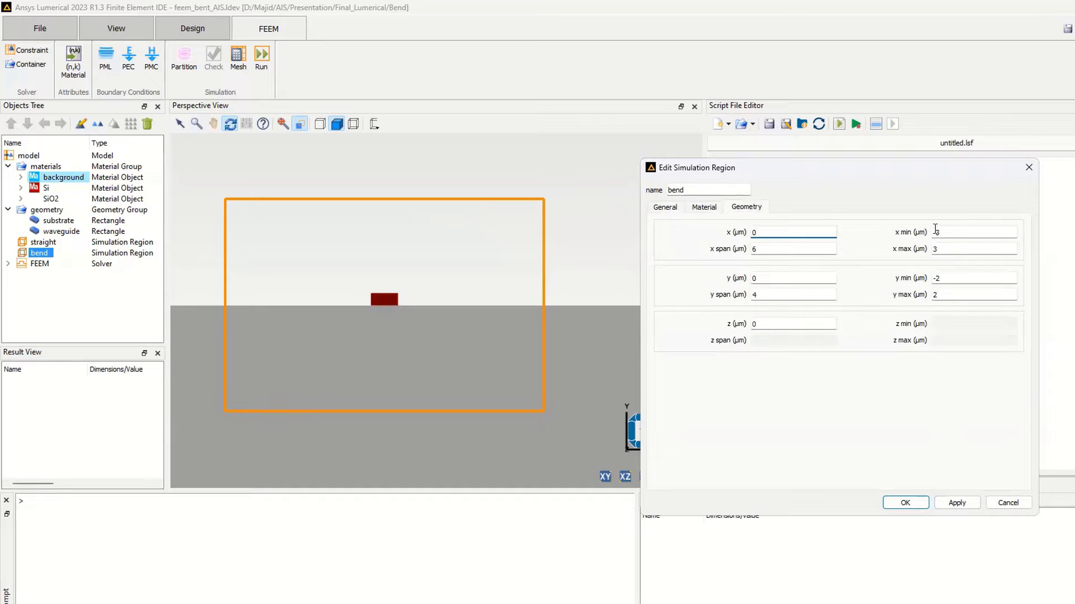
key("Tab")
type("2")
left_click(957, 504)
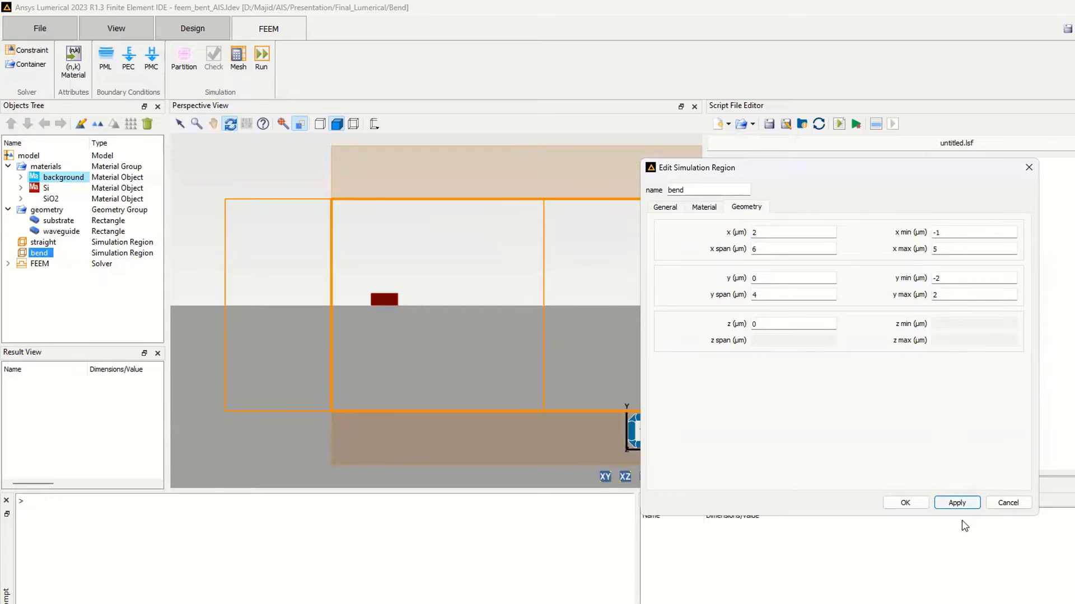
left_click(901, 503)
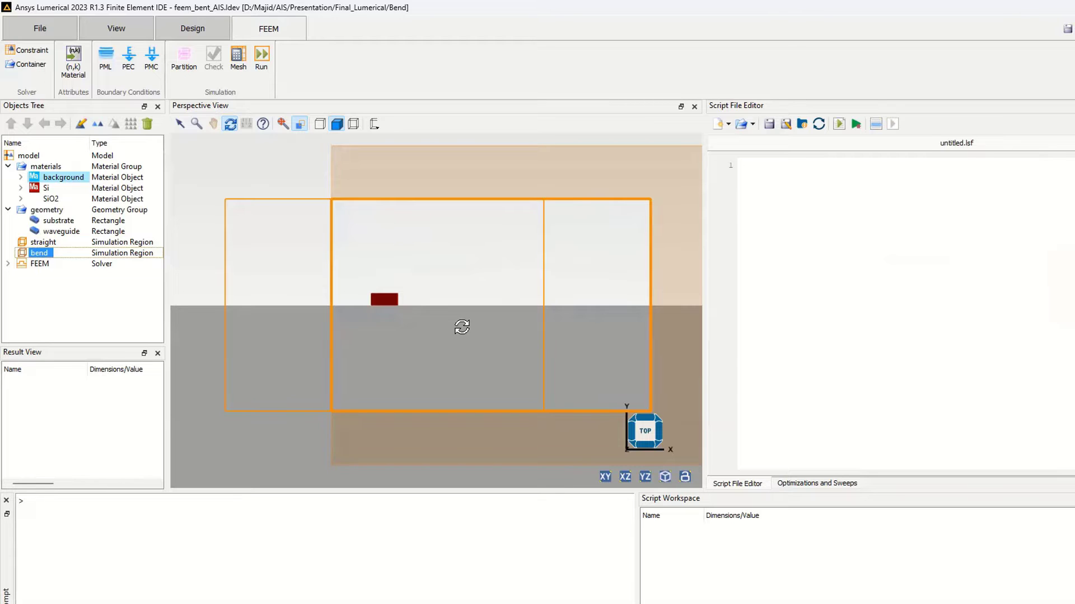
- Assign the bend region as the simulation region of the FEEM solver
right_click(27, 267)
left_click(59, 274)
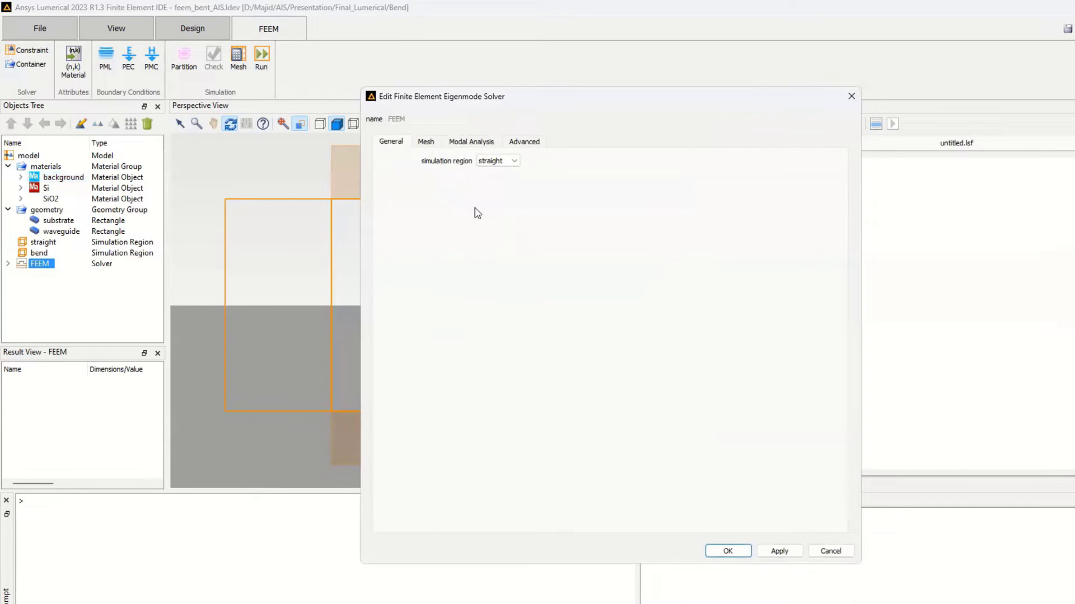
left_click(482, 162)
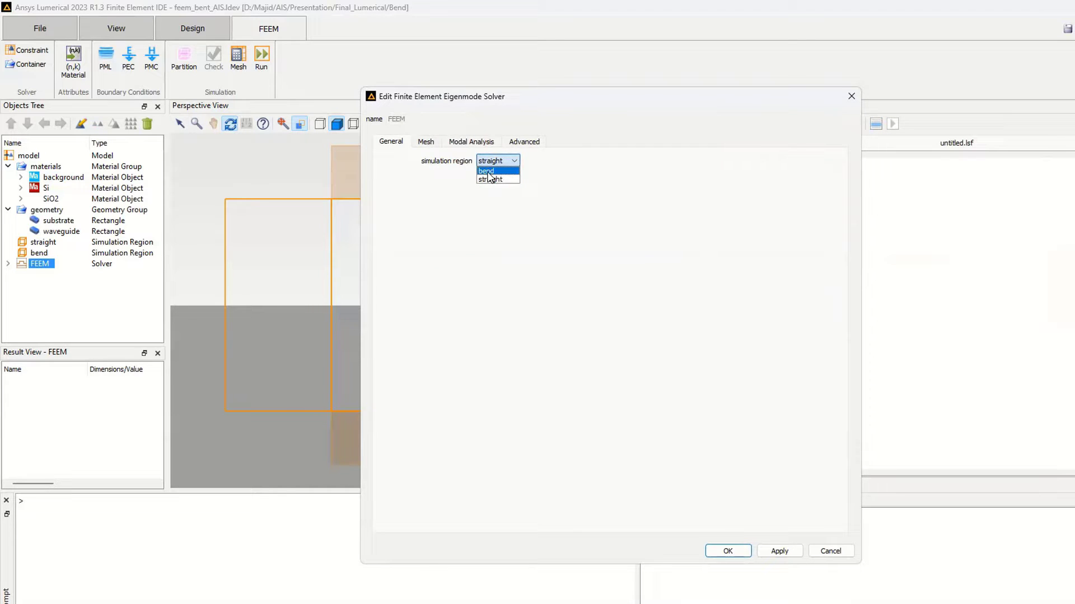
left_click(488, 172)
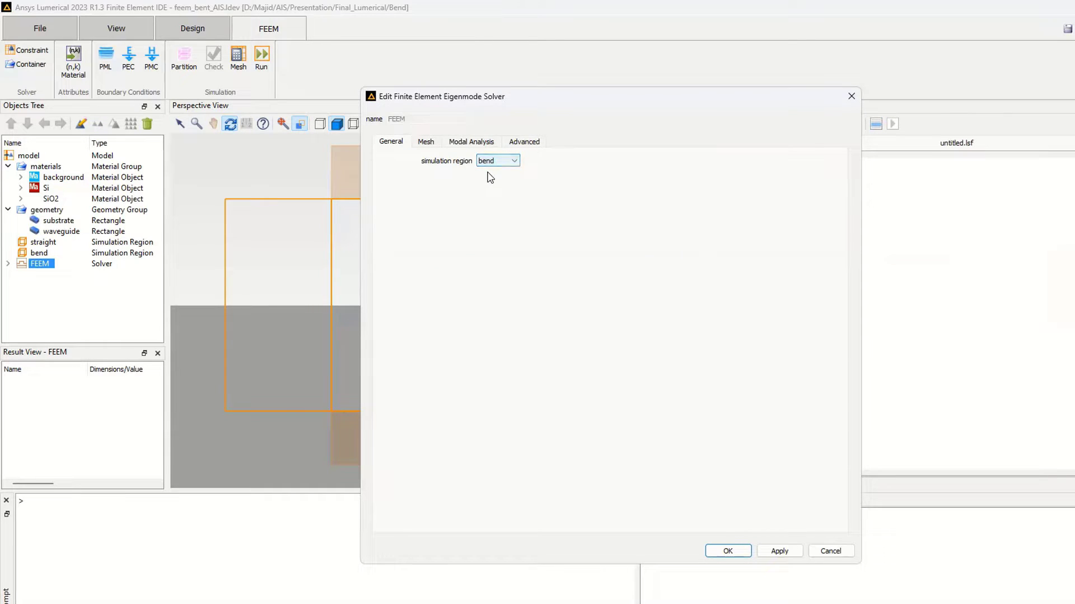
- Enable the bent waveguide option in the FEEM solver's modal analysis settings and accept the changes
left_click(433, 145)
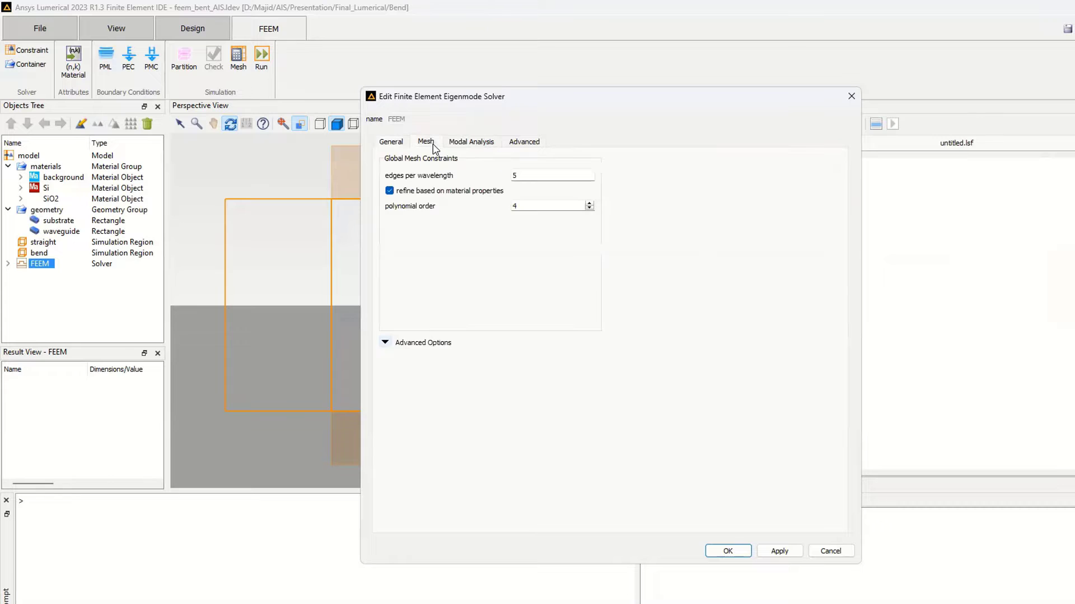
left_click(472, 144)
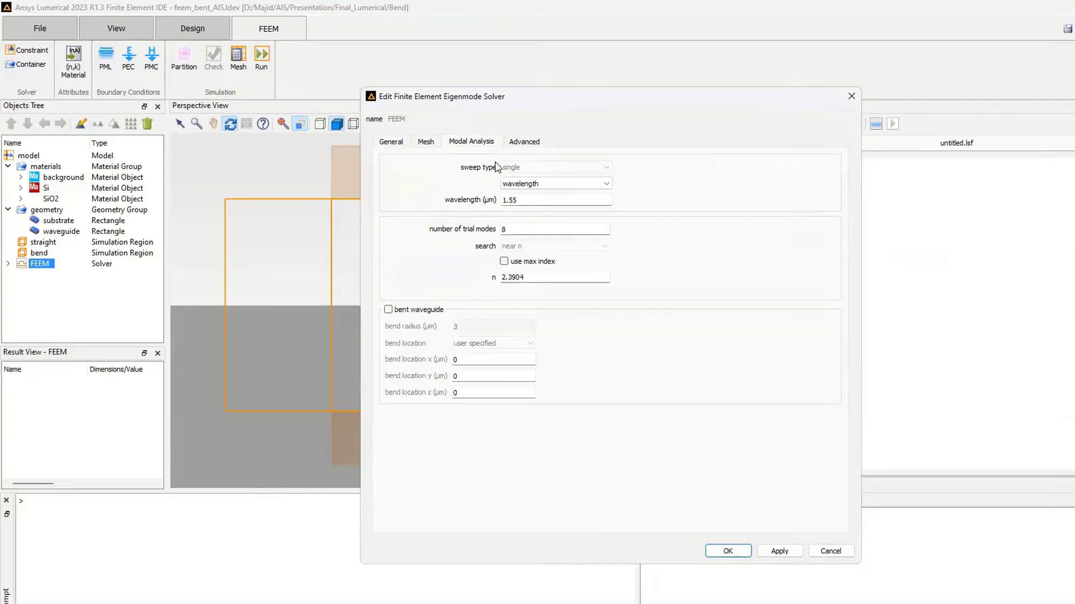
left_click(409, 311)
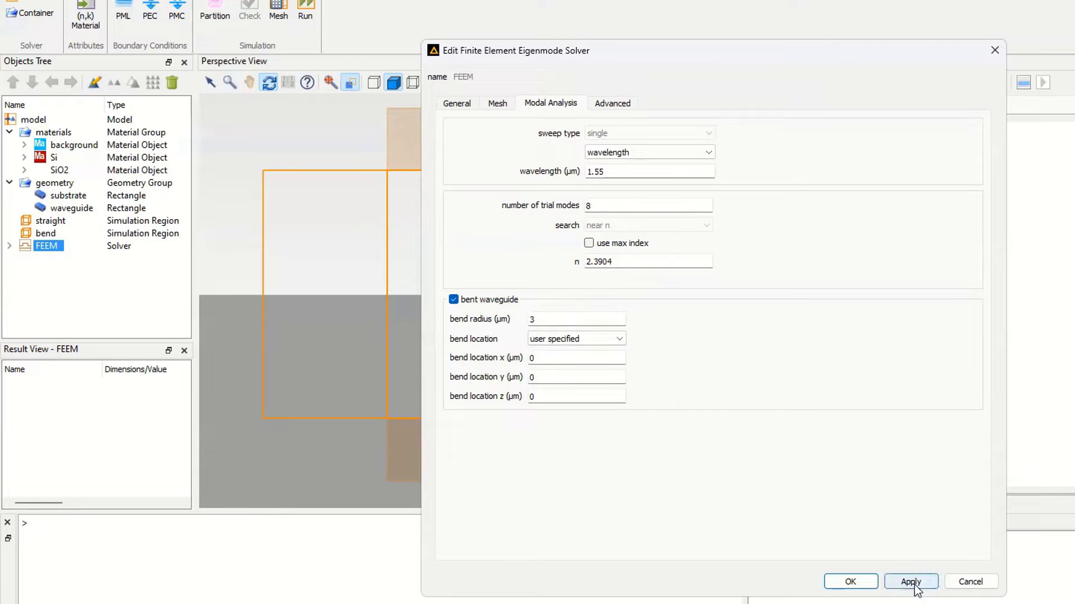
left_click(850, 582)
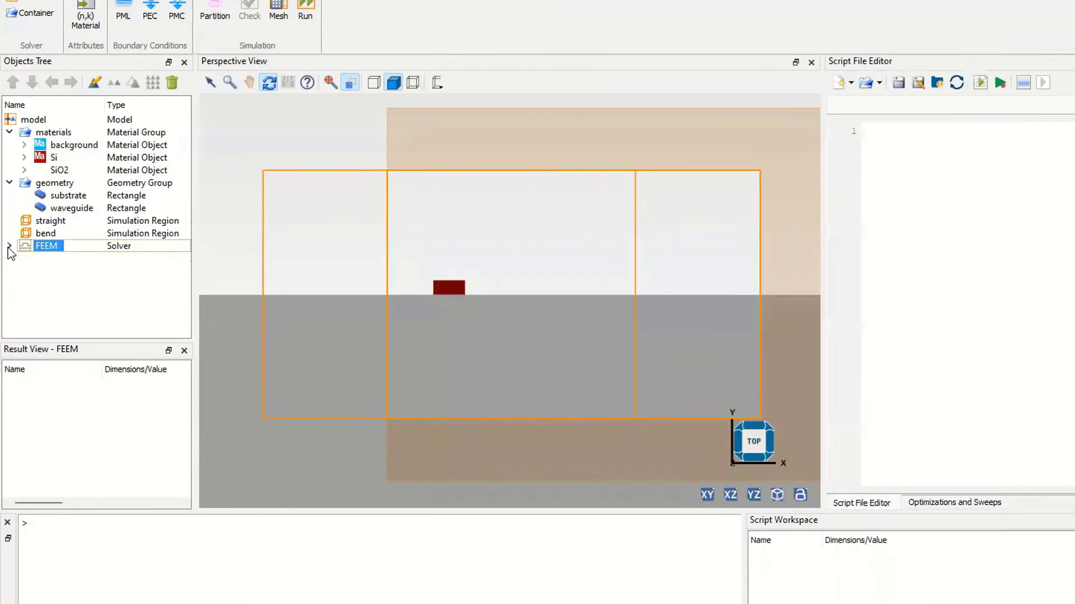
- Review the sigma setting of the PML boundary condition under the FEEM solver, leaving without changes
left_click(8, 247)
left_click(25, 259)
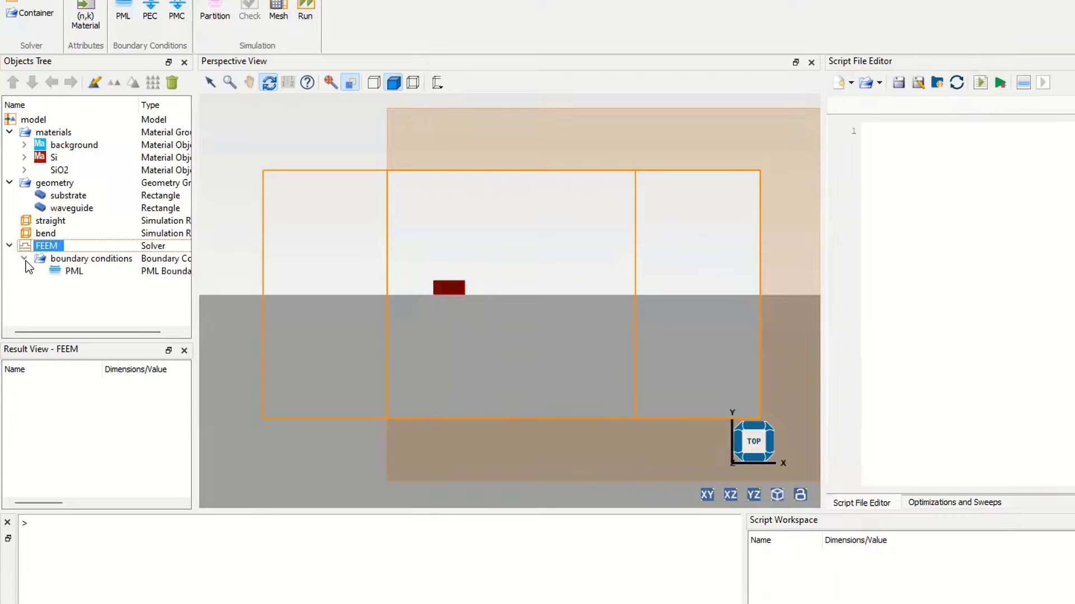
left_click(73, 272)
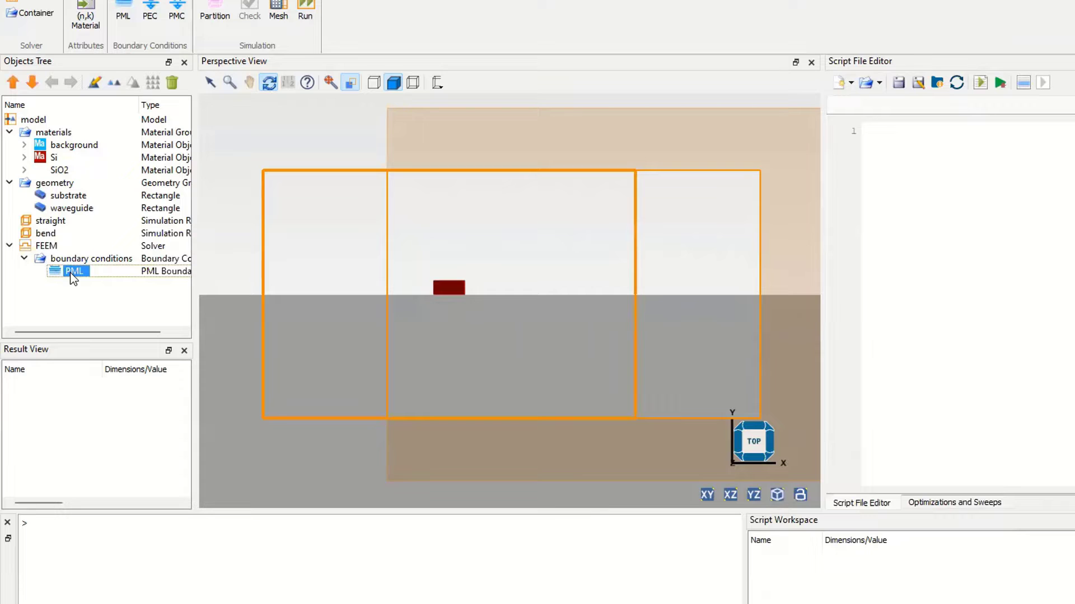
right_click(74, 278)
left_click(93, 278)
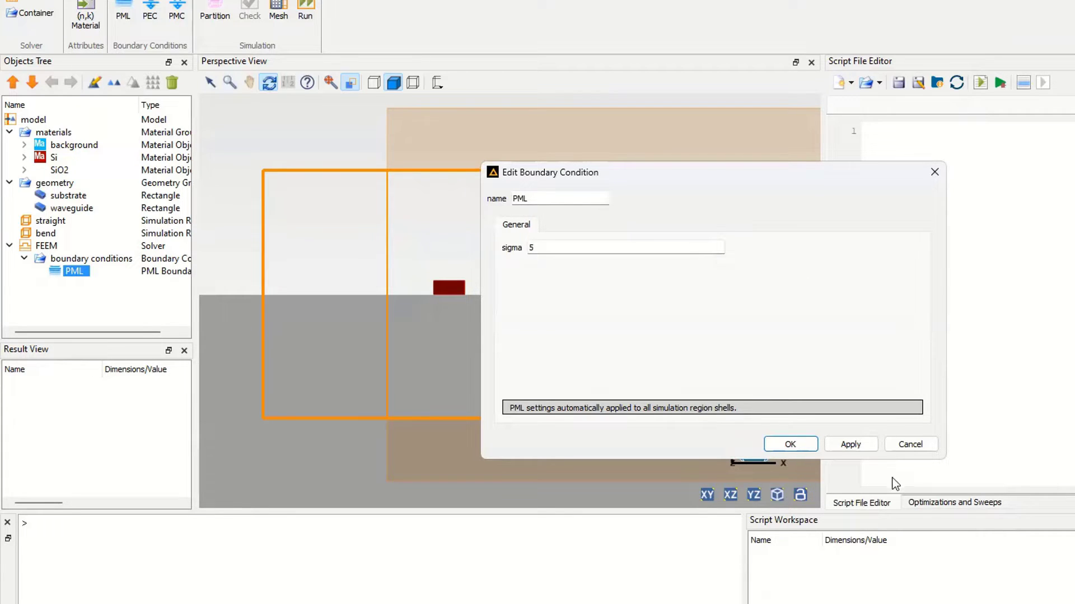
left_click(909, 444)
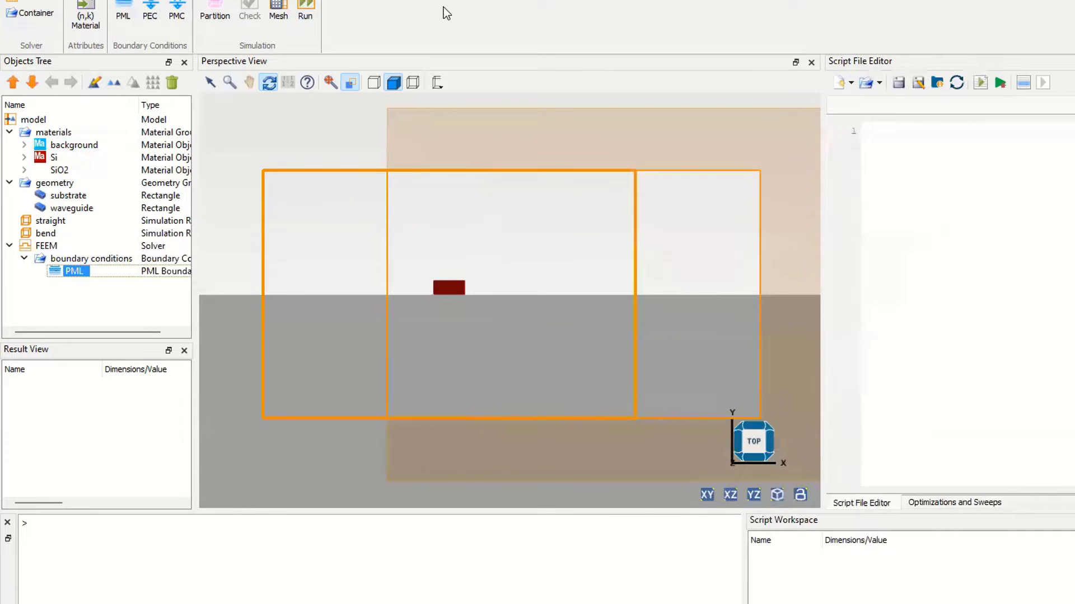
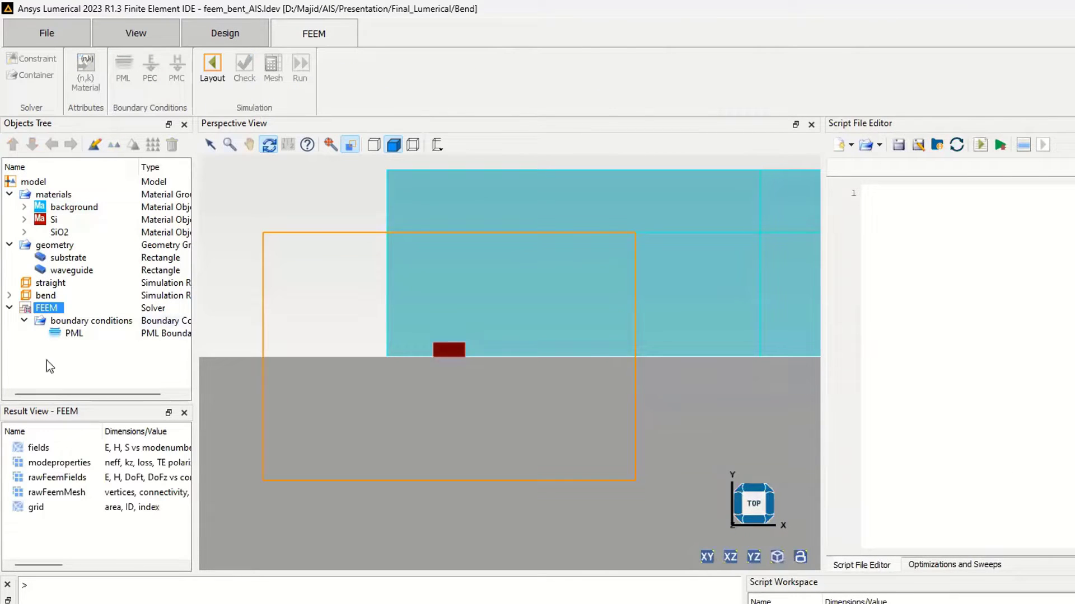
- Plot the FEEM fields result in a new visualizer and examine the mode in the waveguide core
right_click(45, 448)
mouse_move(87, 460)
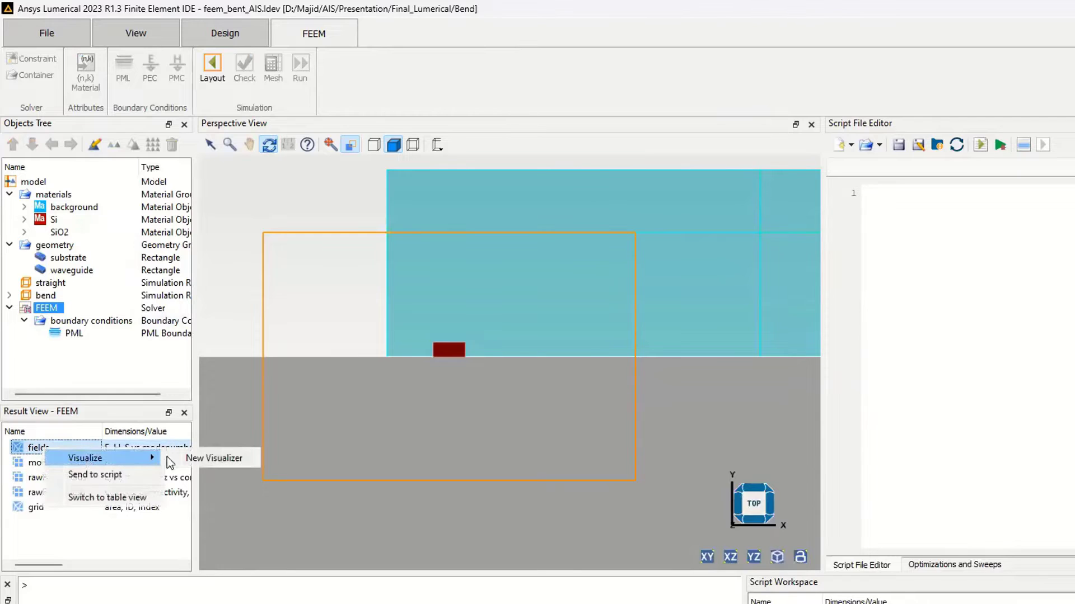
left_click(192, 459)
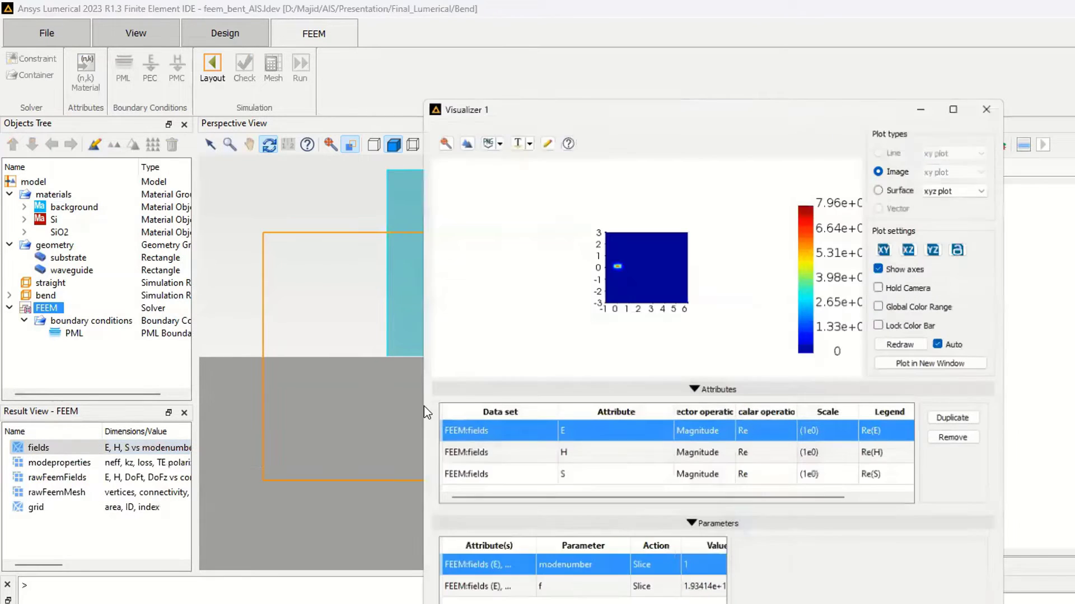
scroll(616, 267, "up", 5)
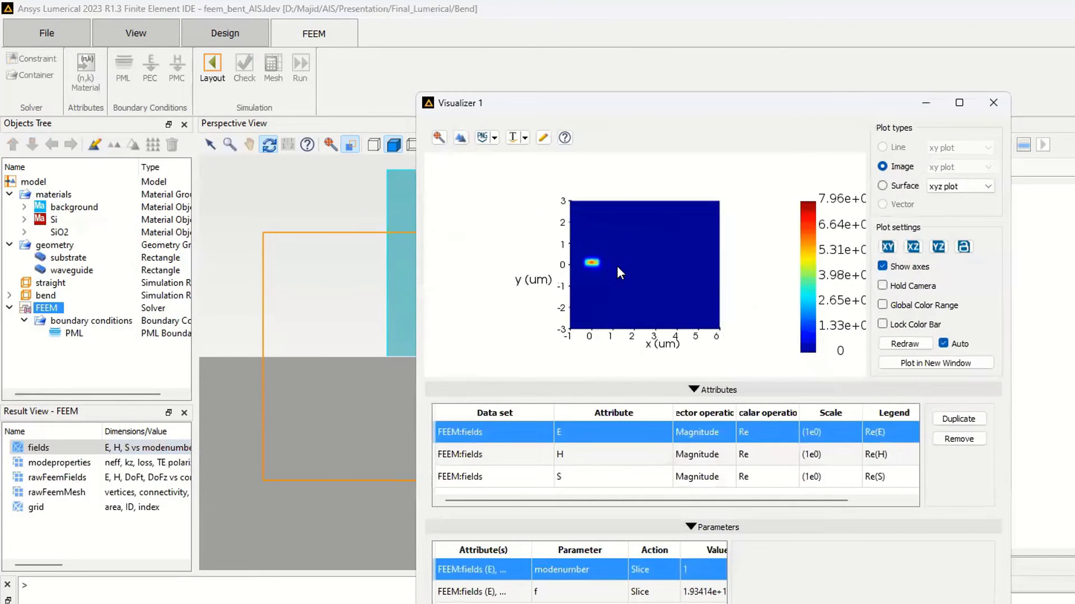
scroll(570, 270, "up", 1)
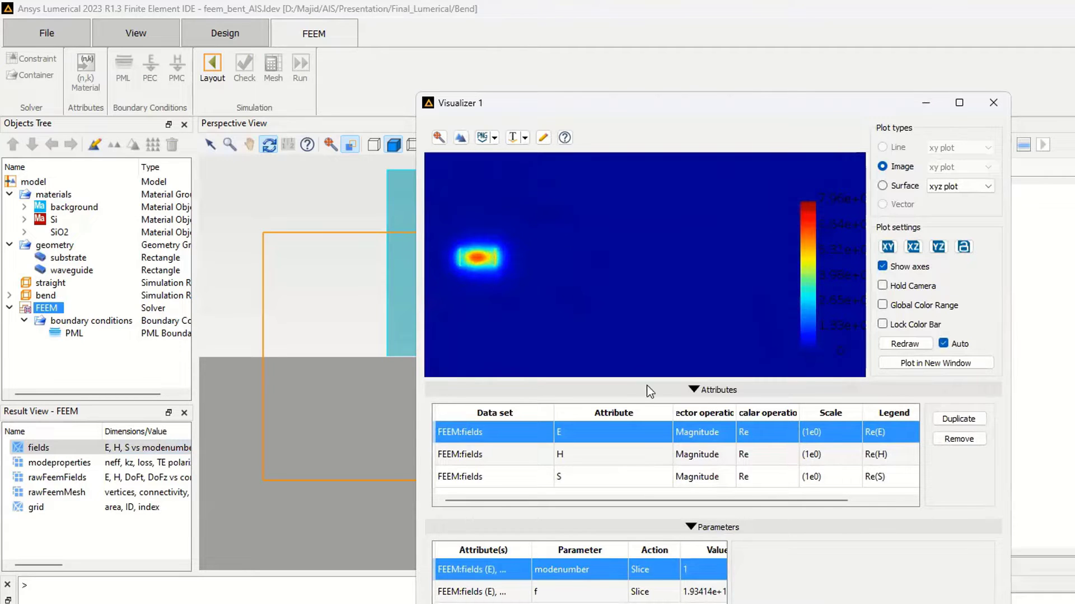
- View the X component of the electric field E, and return its vector operation to Magnitude
left_click(694, 437)
left_click(694, 438)
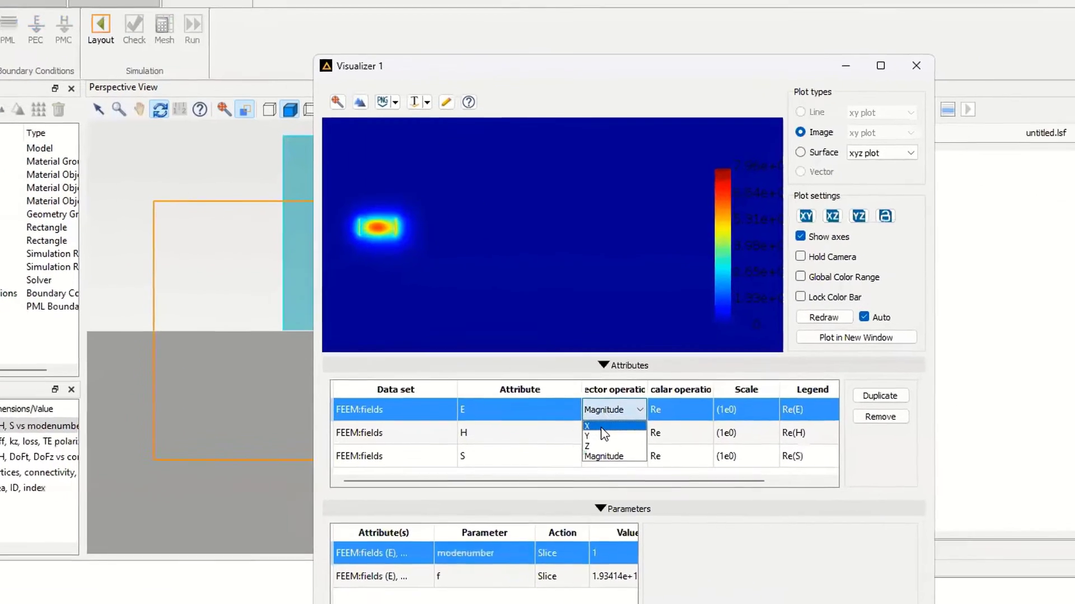
left_click(601, 428)
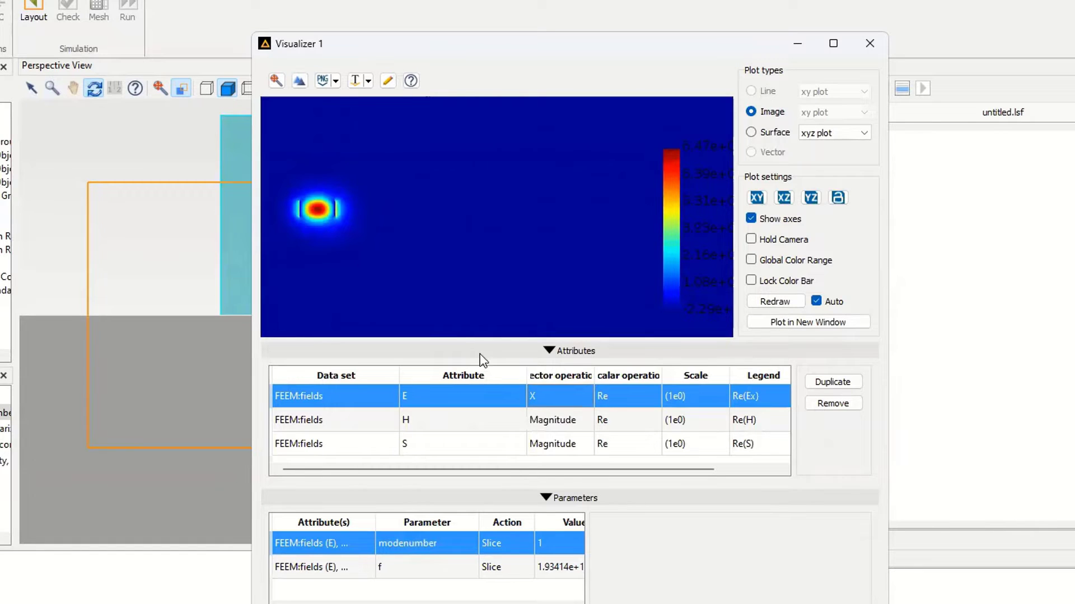
left_click(549, 394)
left_click(551, 396)
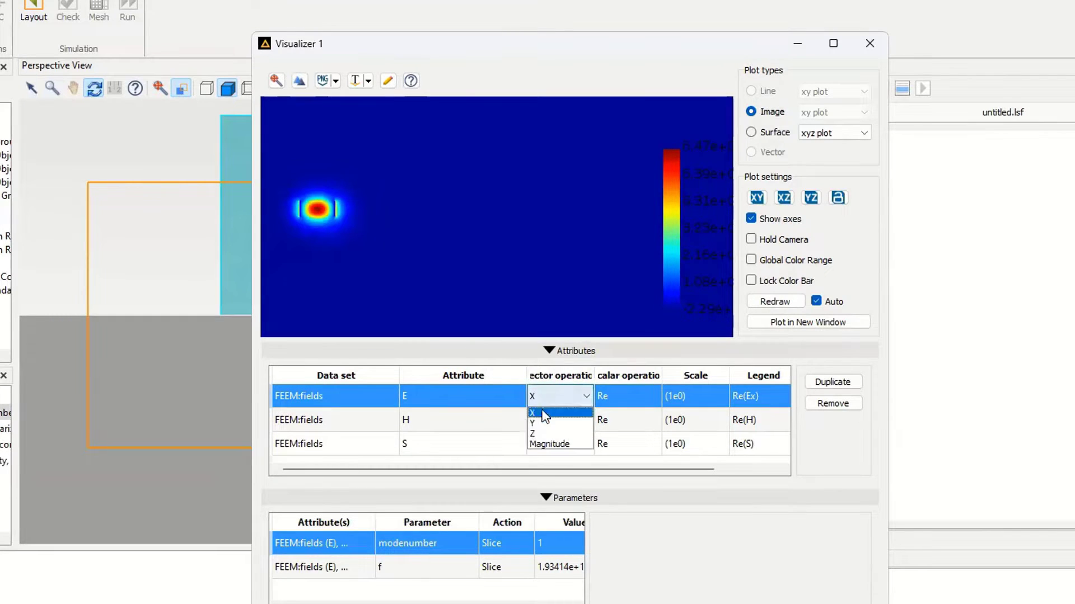
left_click(546, 441)
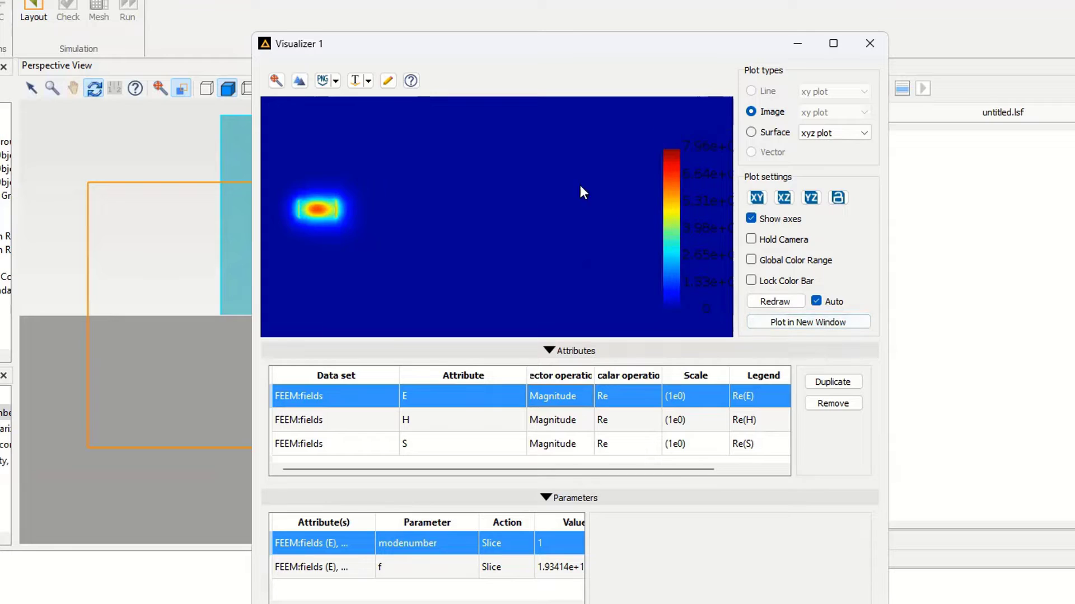
- View the magnitude of E for mode 1 on a logarithmic color scale, and close the visualizer
left_click(388, 80)
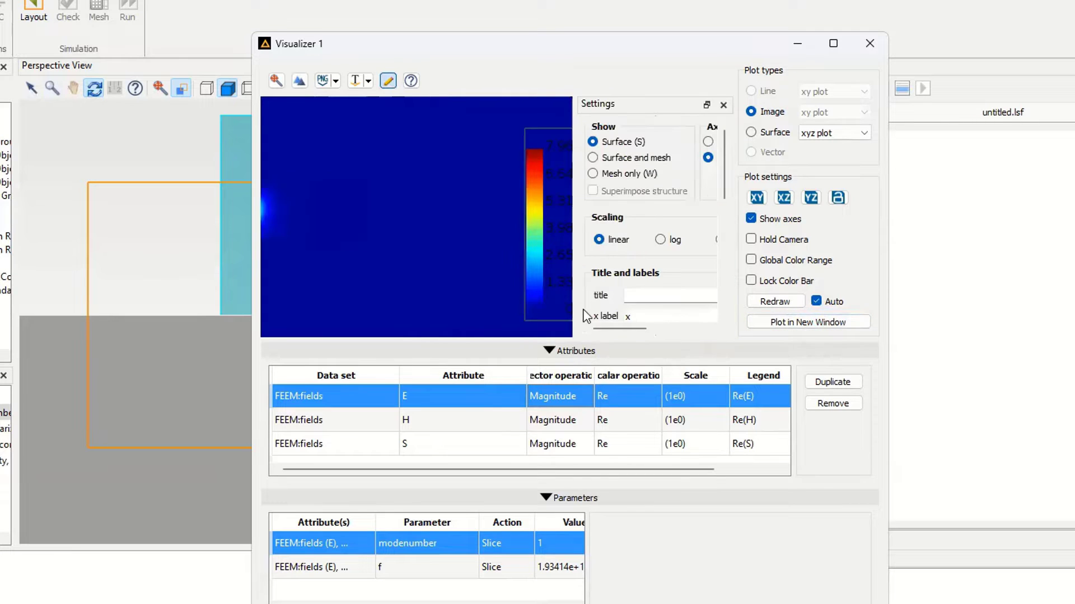
left_click(718, 244)
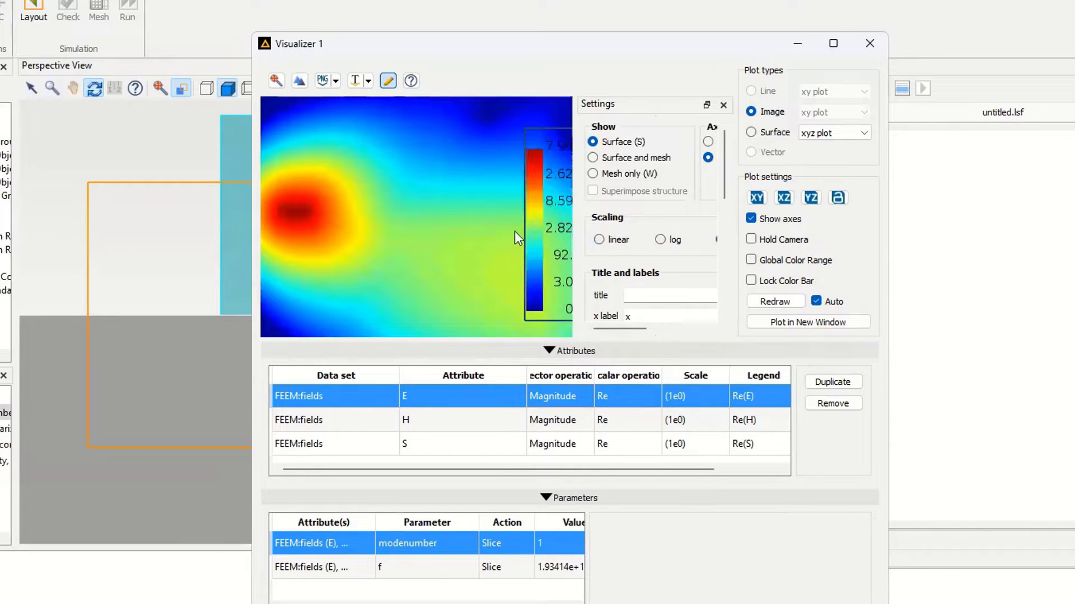
left_click(660, 239)
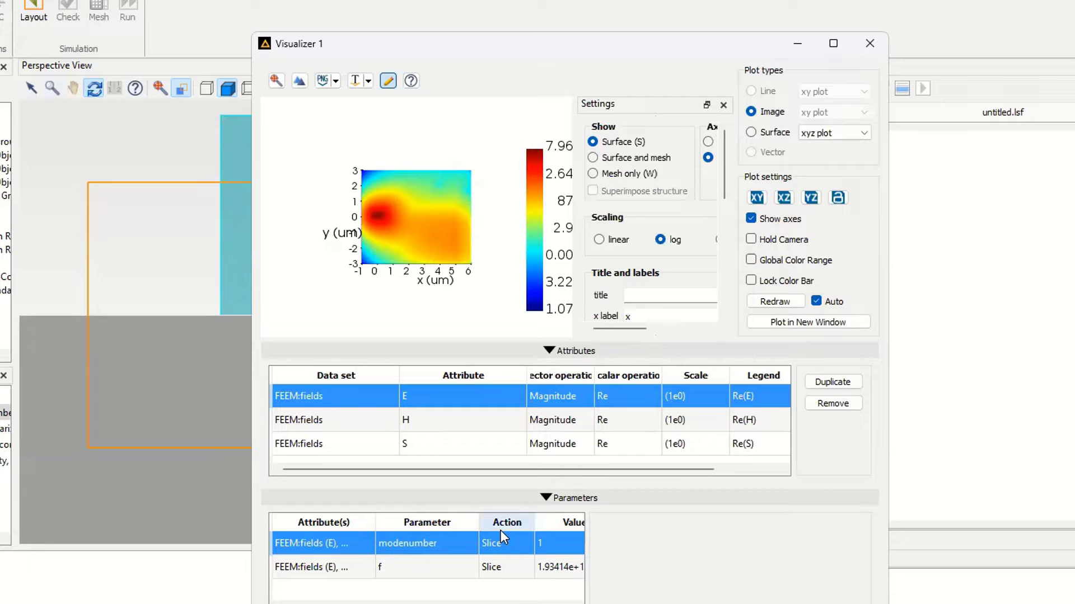
left_click(445, 561)
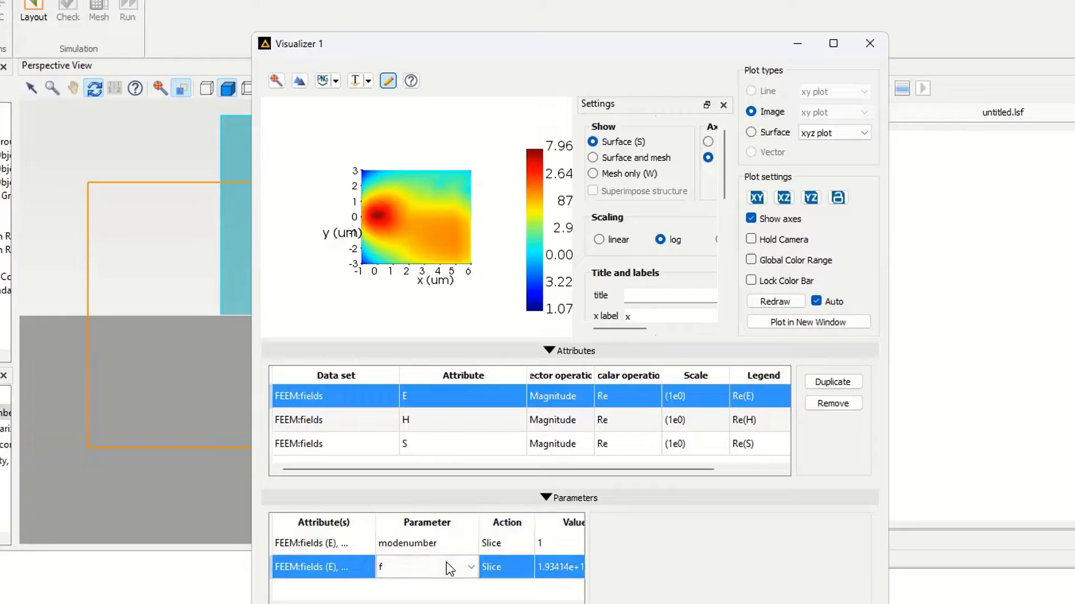
left_click(503, 569)
left_click(503, 571)
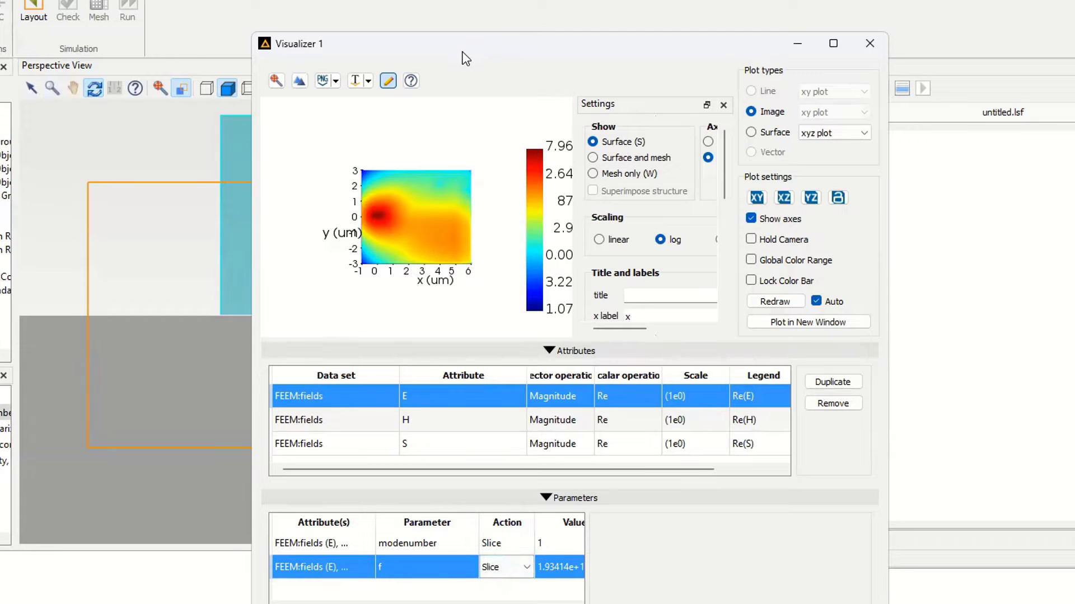
left_click(869, 43)
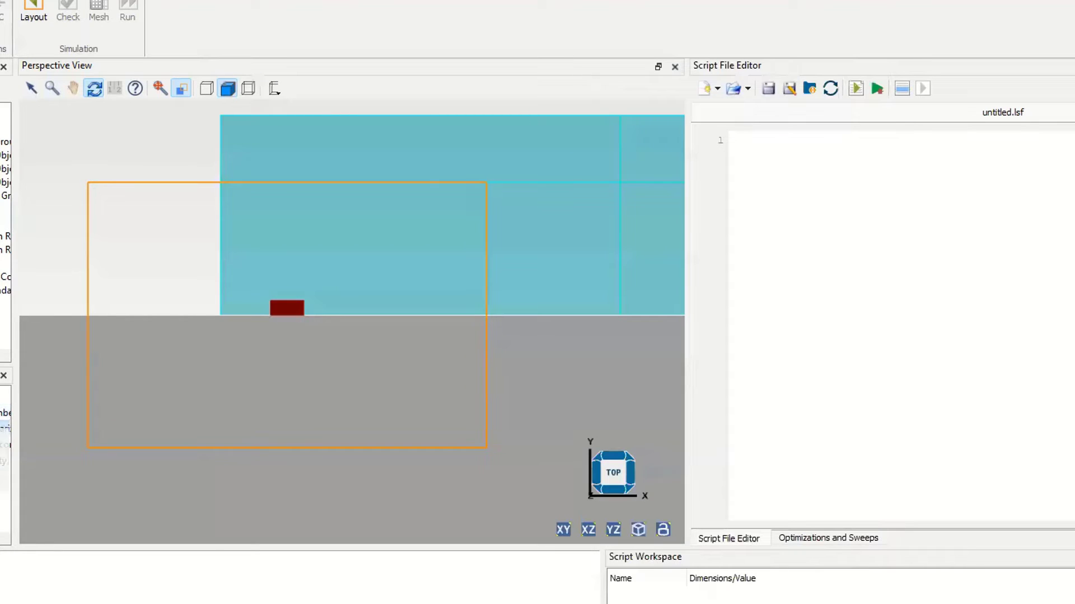
- Plot the FEEM modeproperties result in a new visualizer and remove every attribute except neff
right_click(8, 440)
left_click(38, 440)
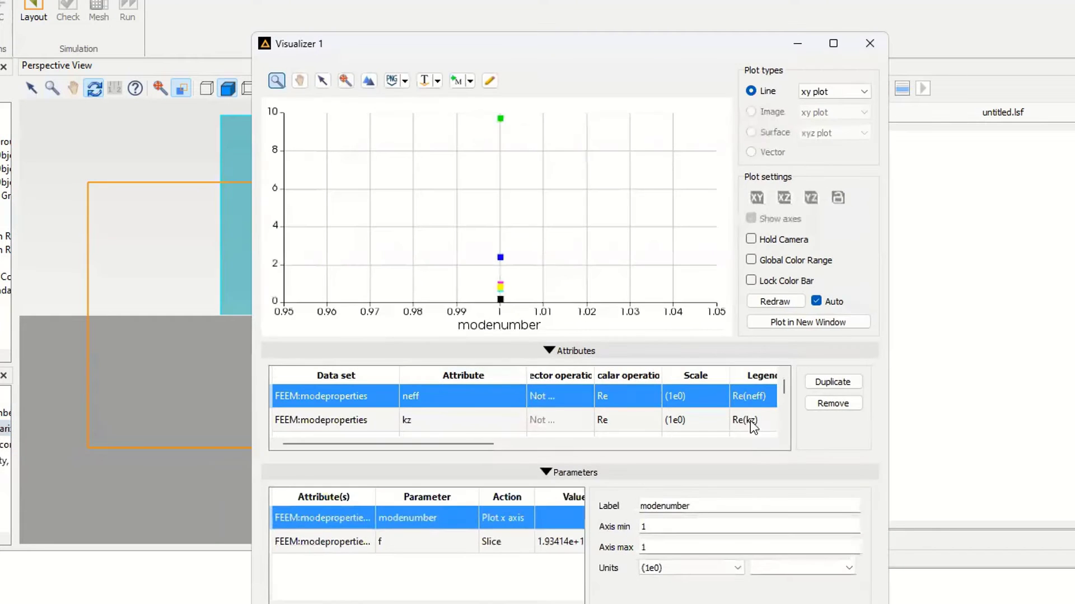
left_click(477, 423)
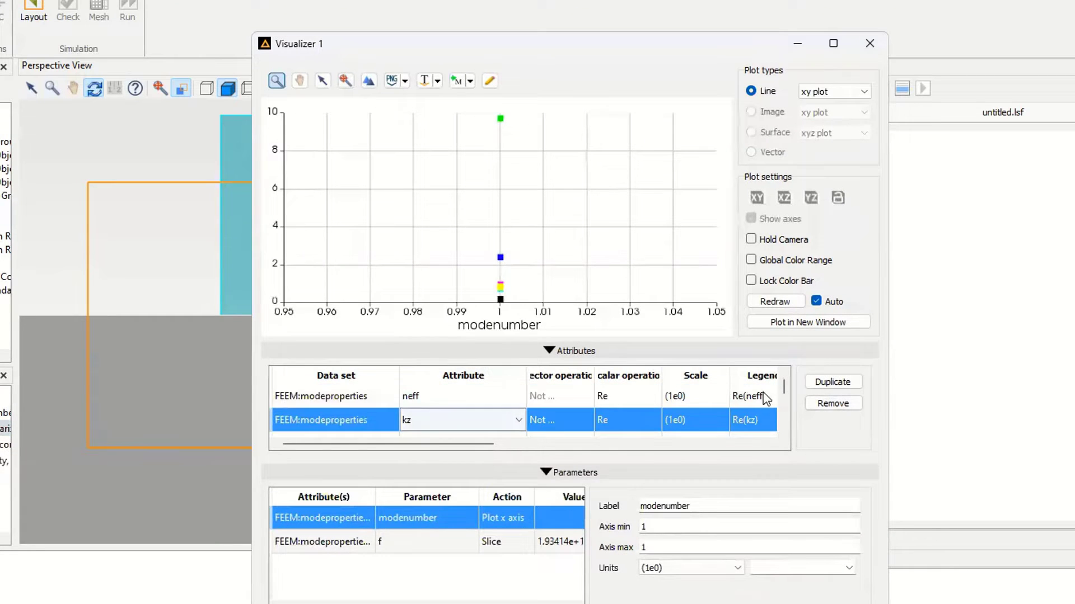
left_click(829, 405)
left_click(829, 404)
left_click(829, 404)
left_click(829, 404)
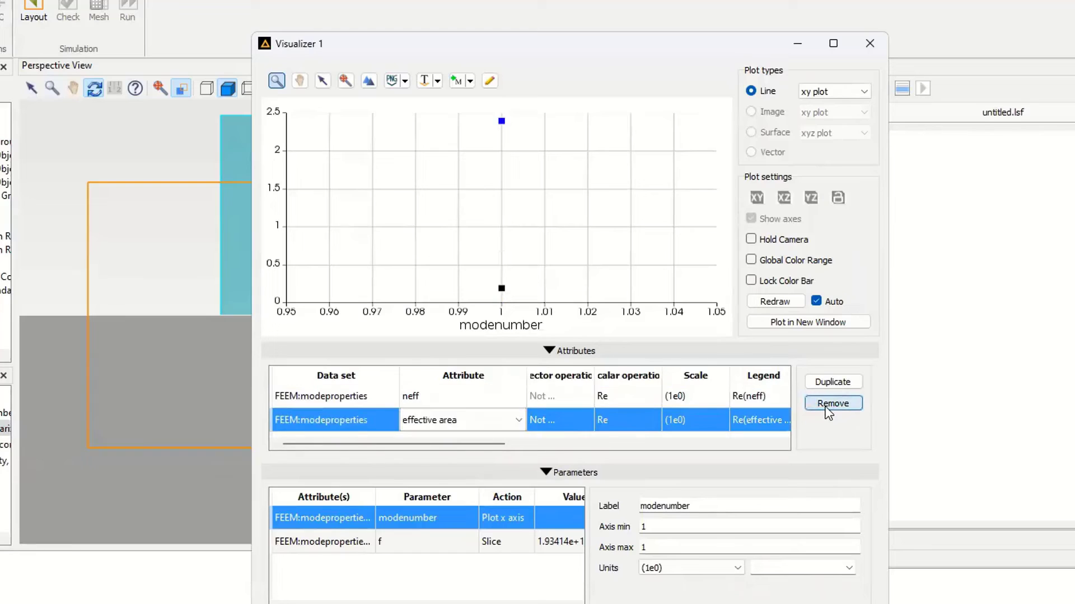
left_click(829, 403)
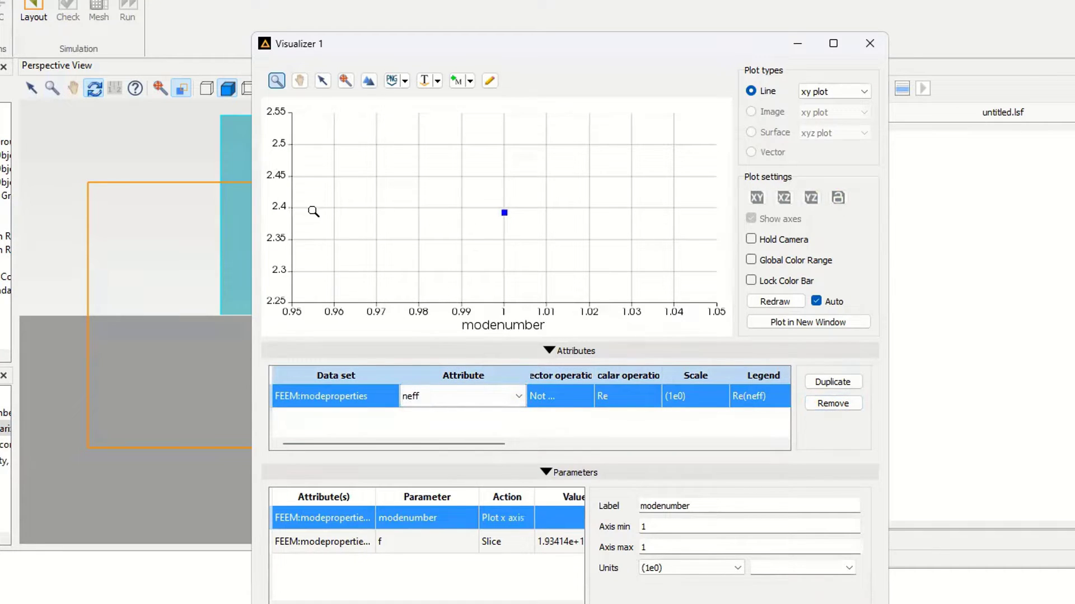
- Set the scalar operation of neff to Im and examine the plotted point
left_click(616, 397)
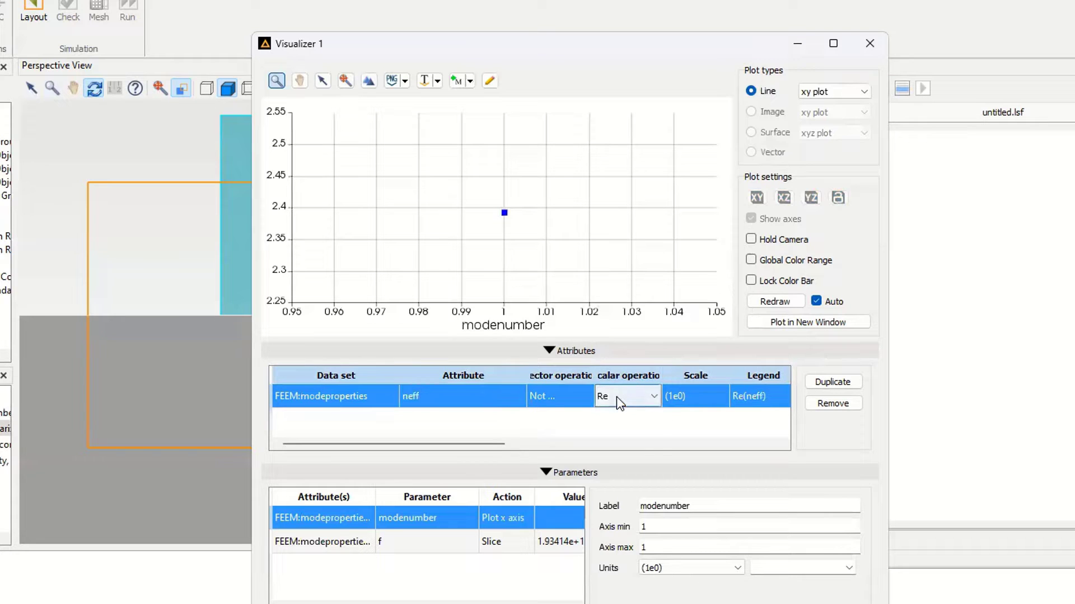
left_click(616, 397)
left_click(621, 444)
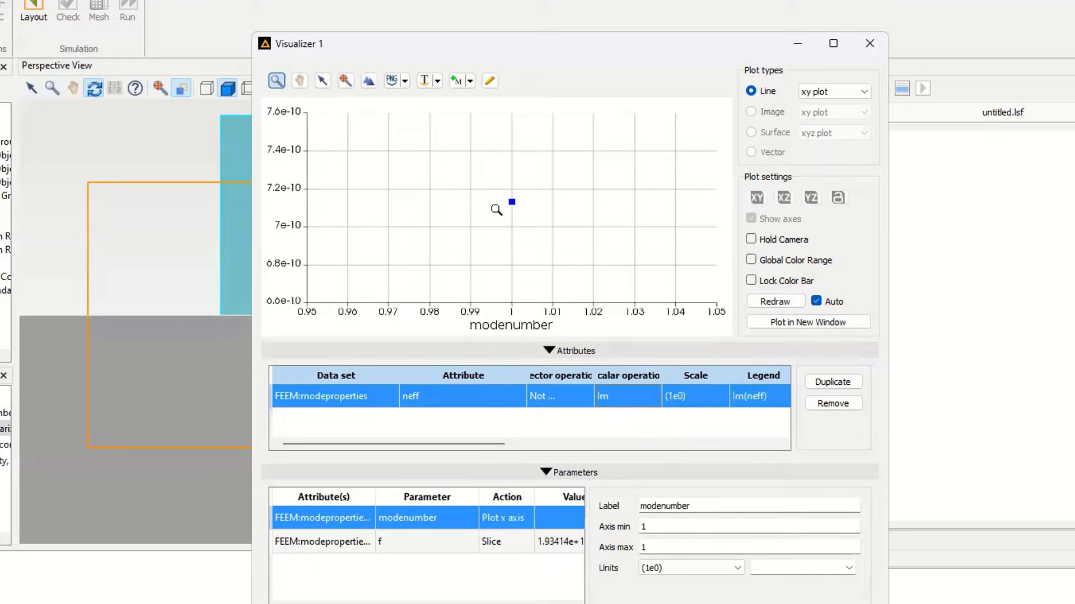
scroll(497, 210, "up", 3)
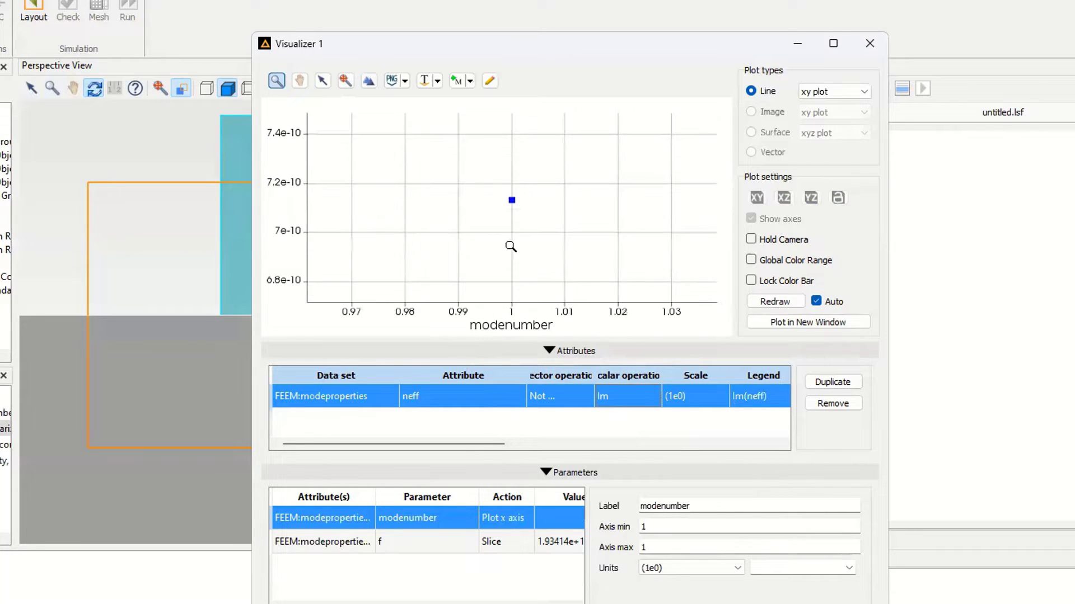
- Plot the loss attribute with the scalar operation set to Re, examine it, and close the visualizer
left_click(476, 396)
left_click(474, 397)
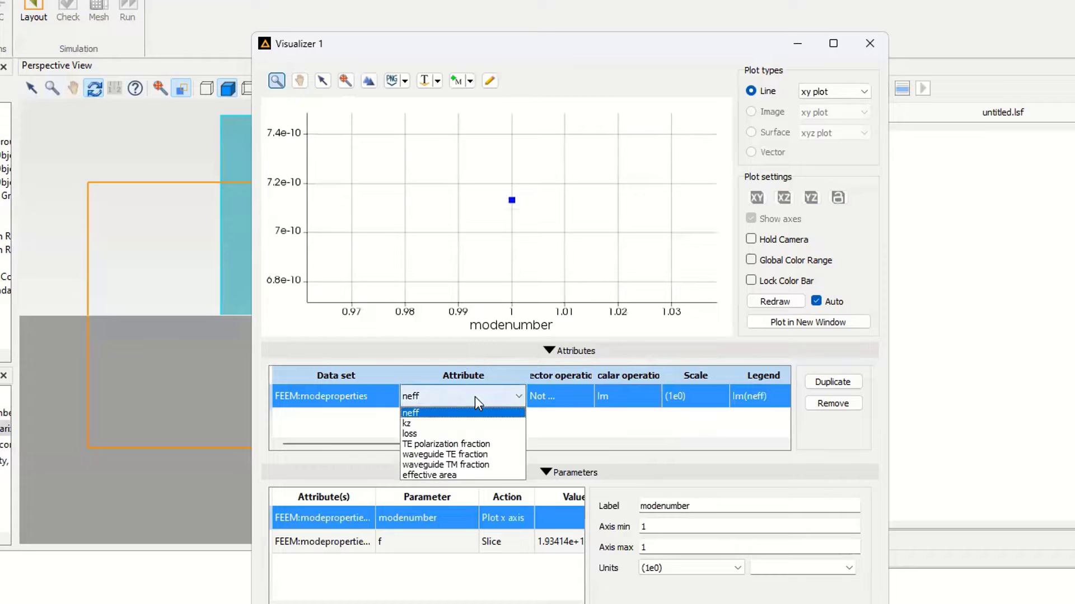
left_click(428, 433)
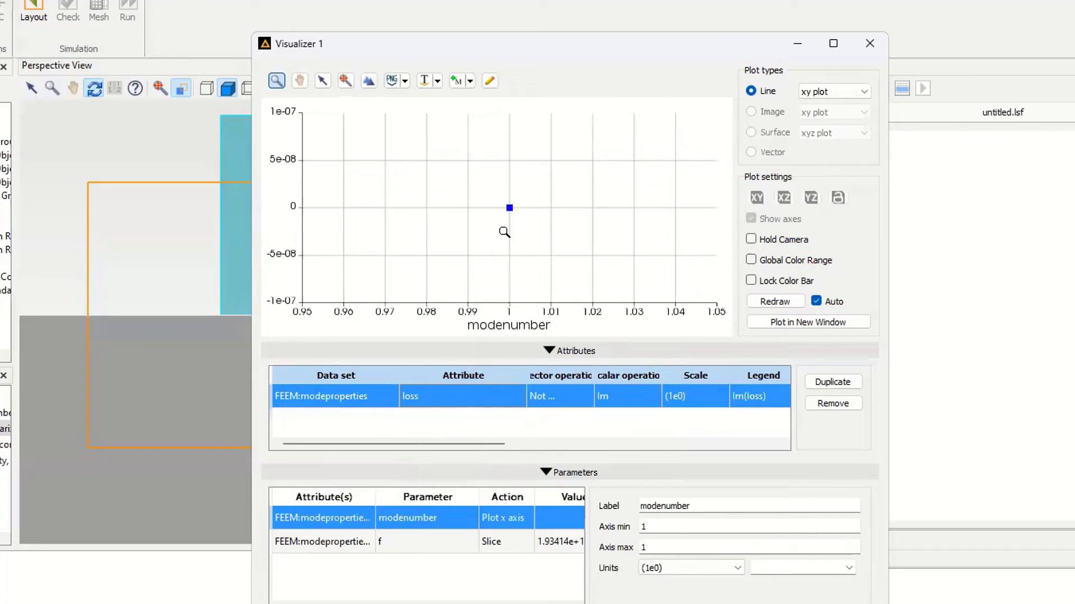
left_click(618, 398)
left_click(616, 403)
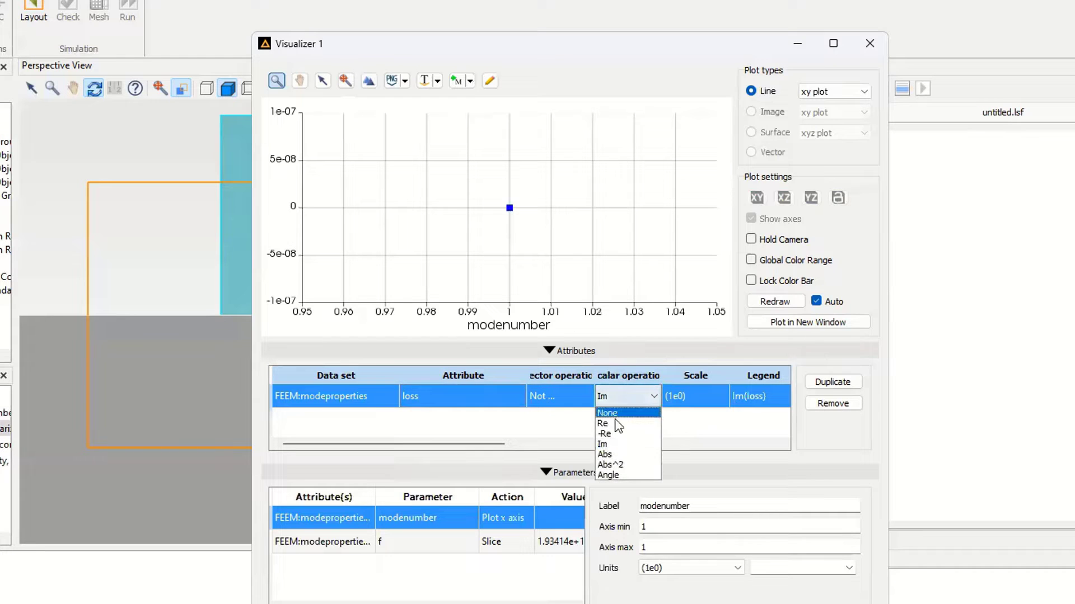
left_click(615, 423)
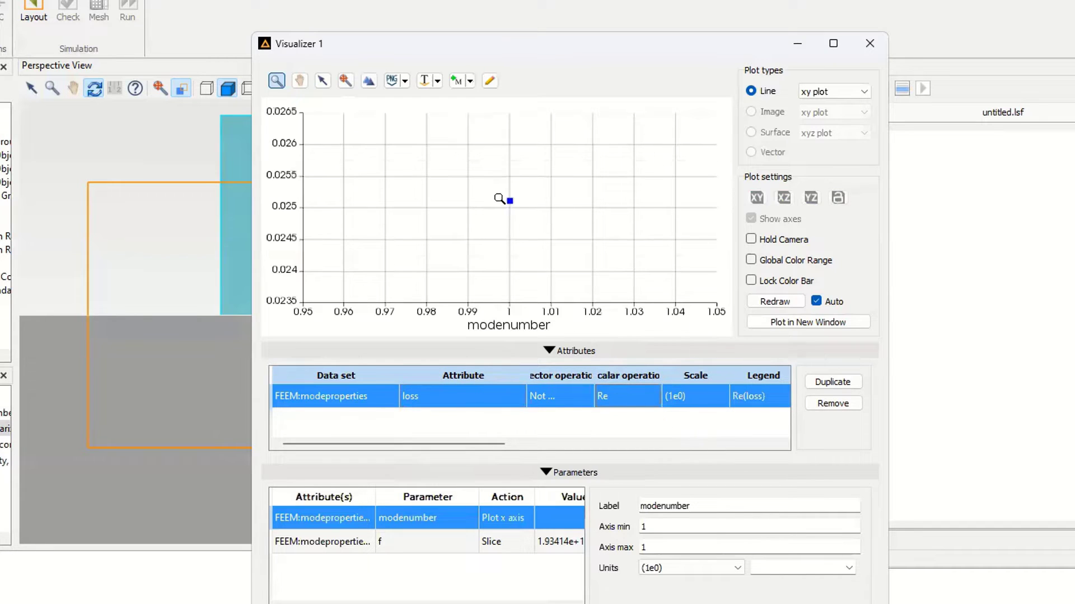
mouse_move(511, 202)
left_click_drag(506, 46, 493, 52)
left_click_drag(435, 81, 367, 104)
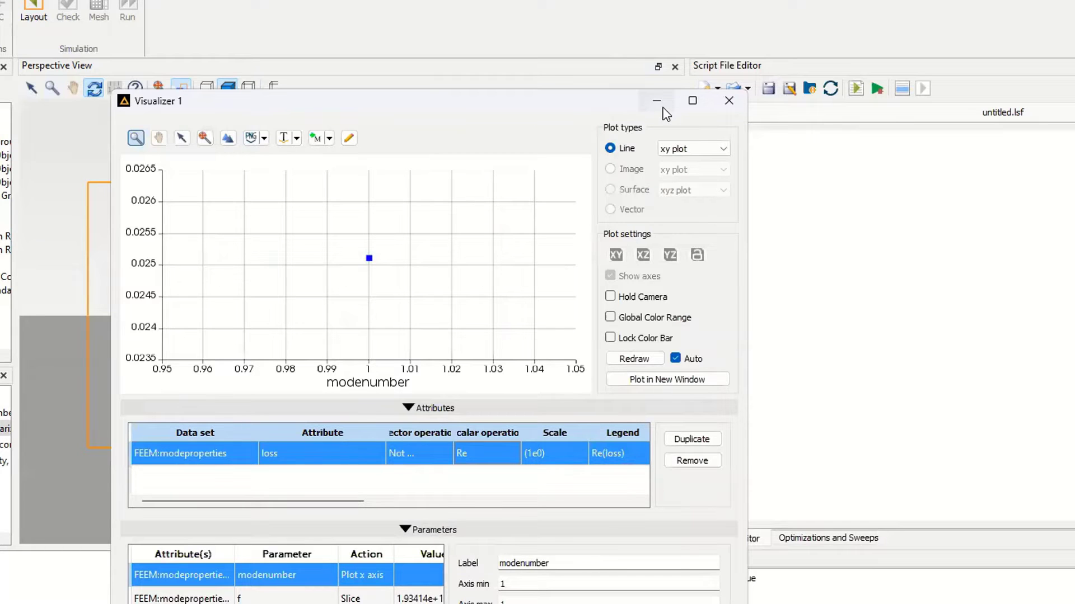
mouse_move(699, 109)
left_click(728, 102)
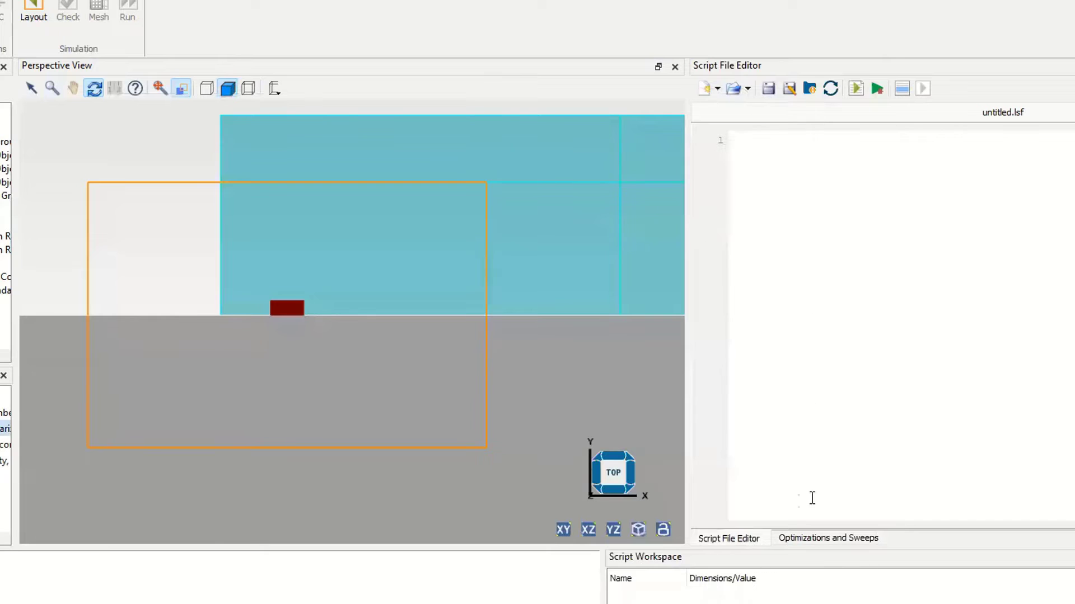
- Create a new parameter sweep and rename it bend_sweep
left_click(802, 541)
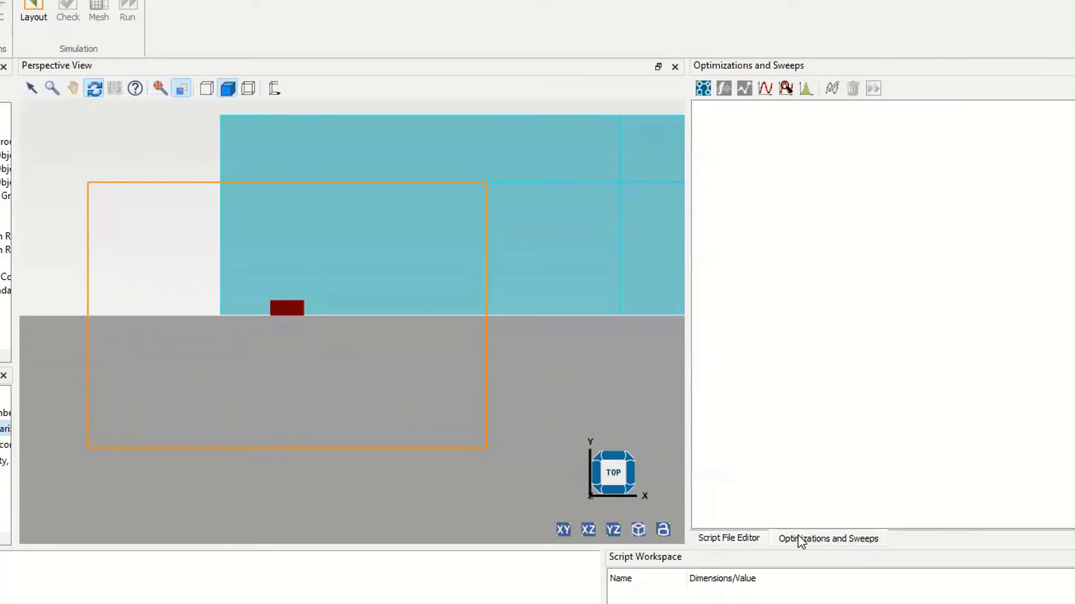
left_click(769, 89)
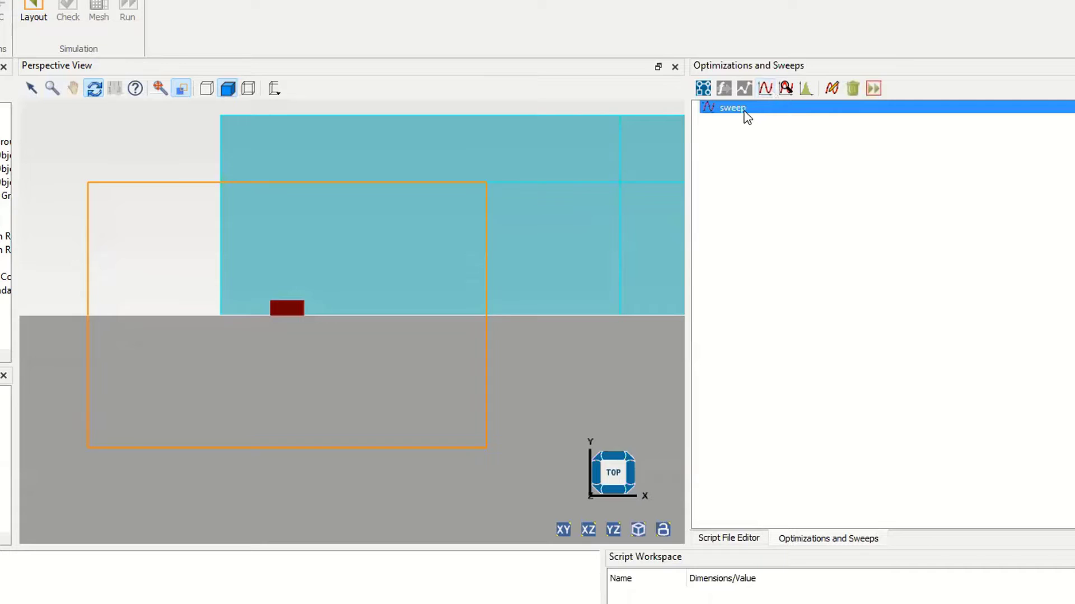
right_click(744, 112)
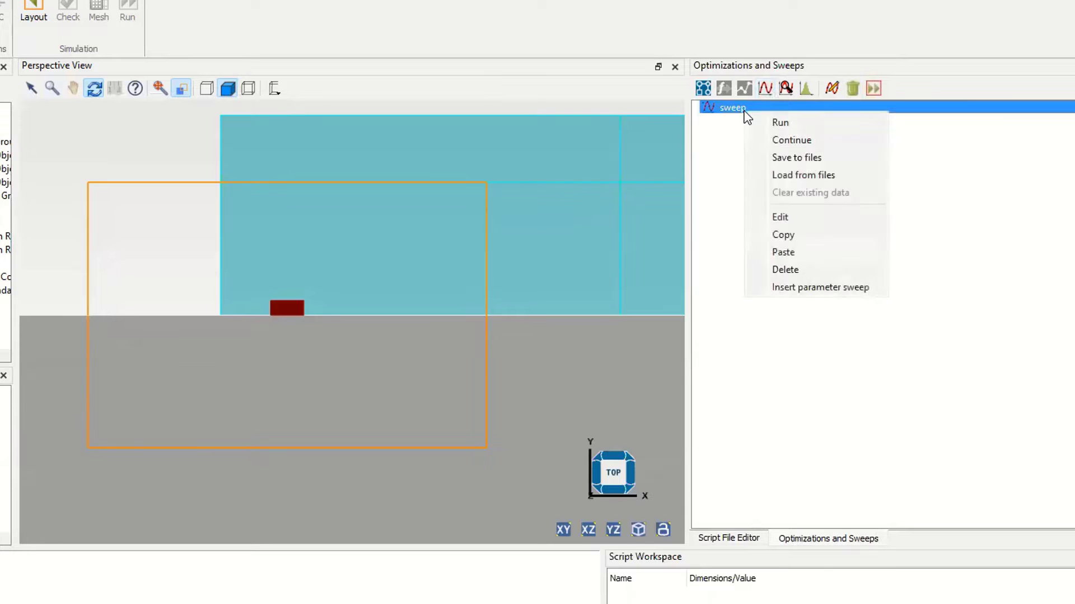
left_click(741, 109)
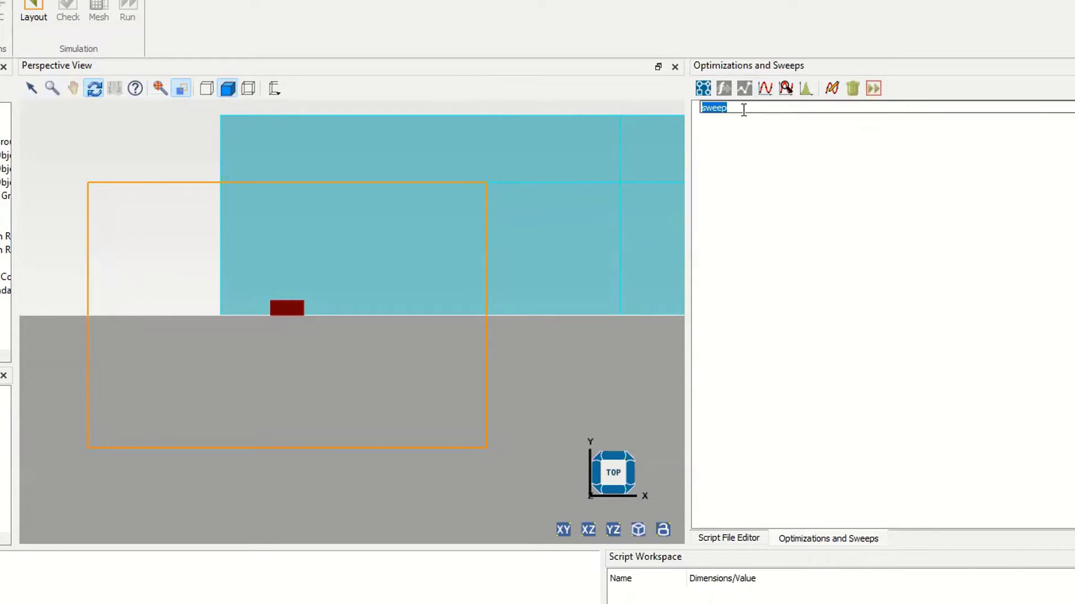
key("Right")
key("Left")
key("Left")
key("Left")
type("bend_")
key("Return")
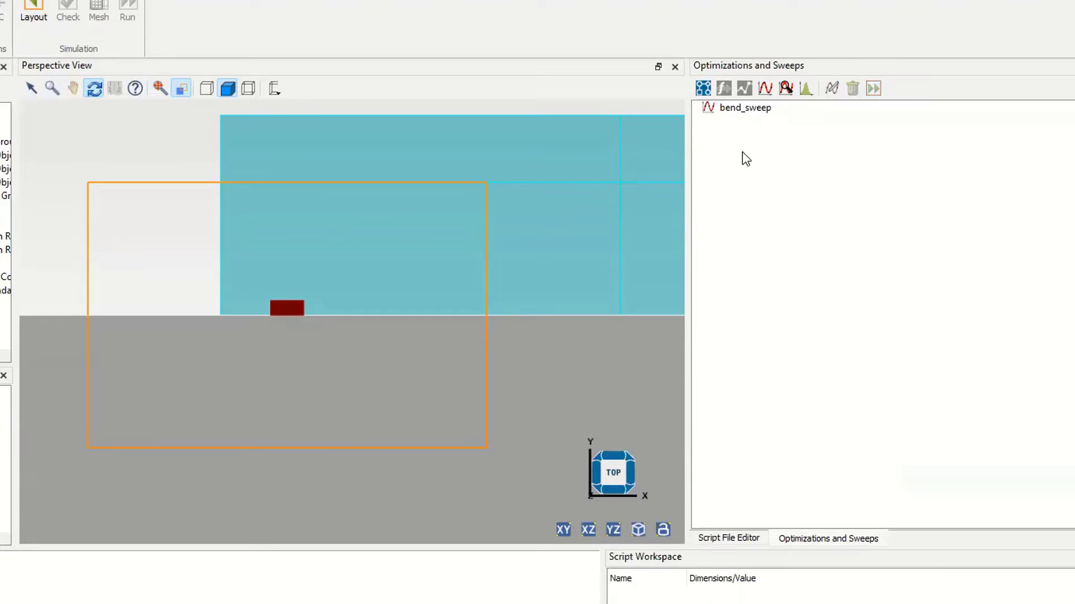
- Open bend_sweep for editing and add a new parameter entry
left_click(757, 109)
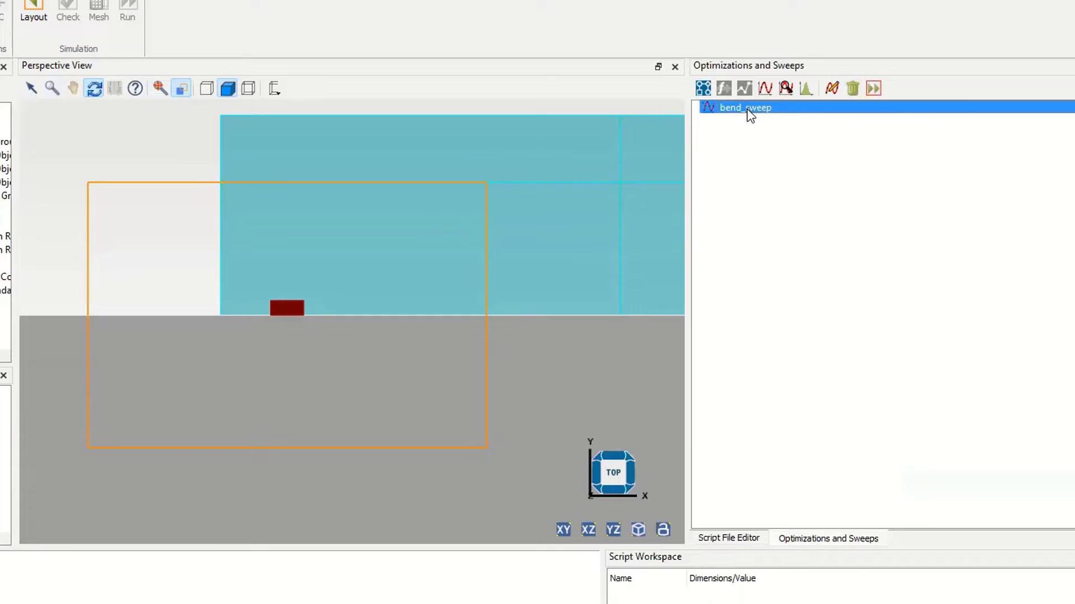
right_click(749, 115)
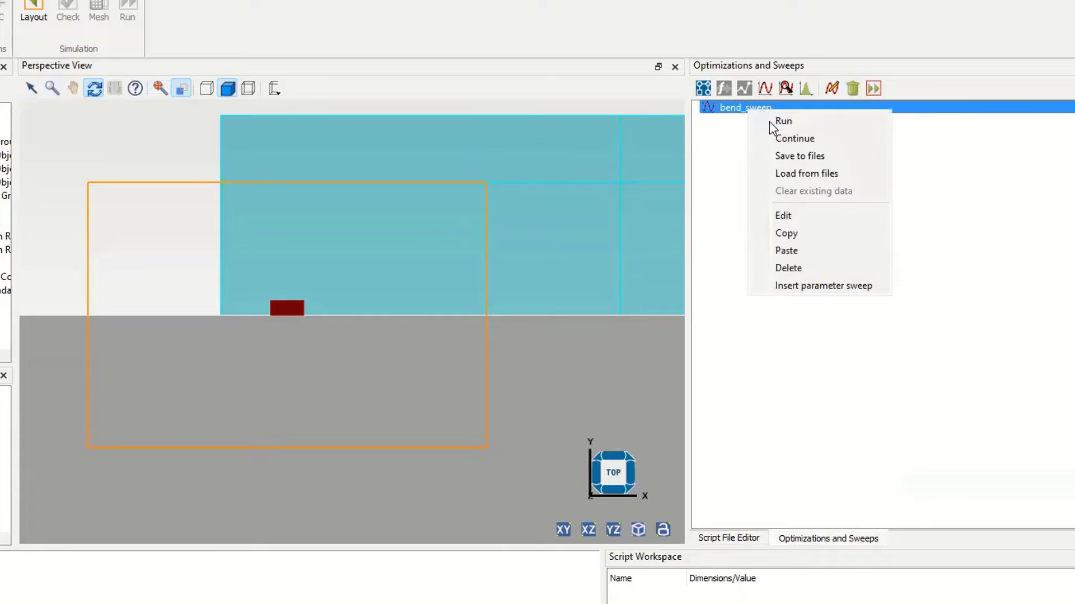
left_click(800, 216)
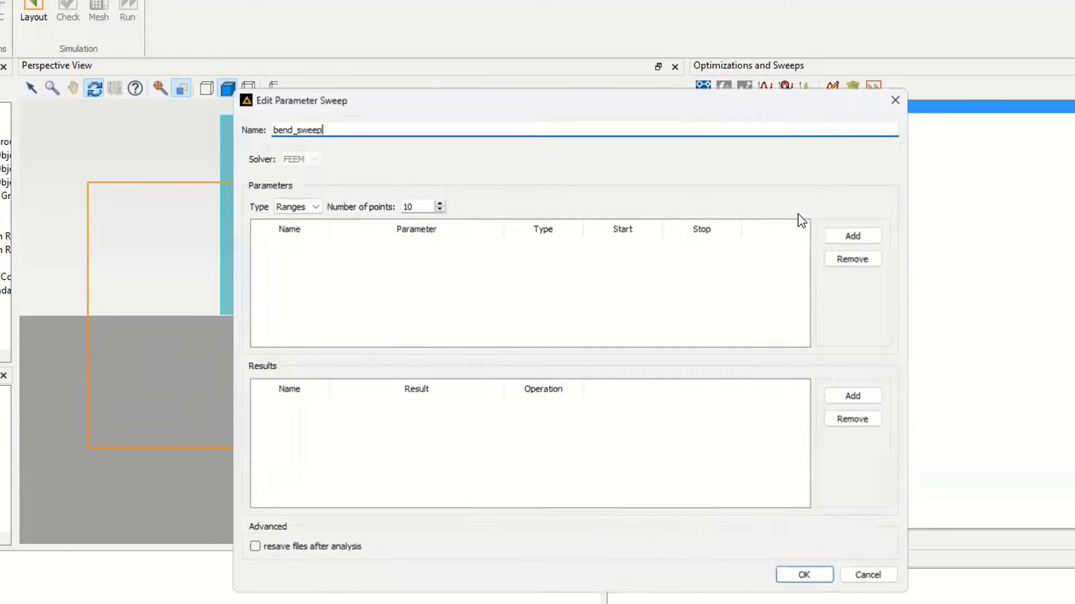
left_click(849, 235)
- Assign the bend radius property of the FEEM solver to the new sweep parameter
left_click(406, 250)
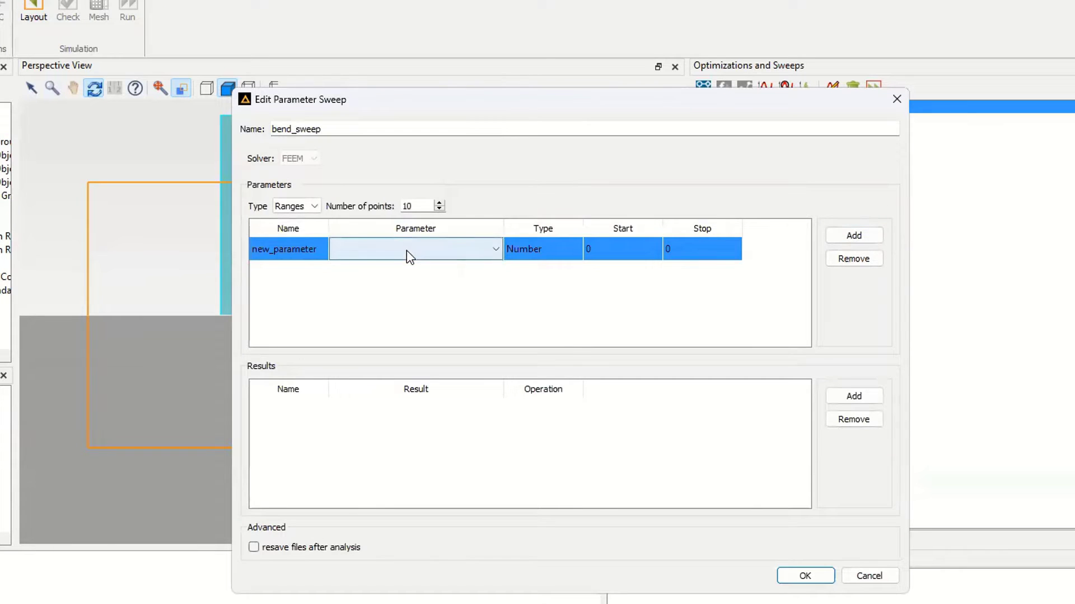
left_click(406, 250)
left_click(357, 389)
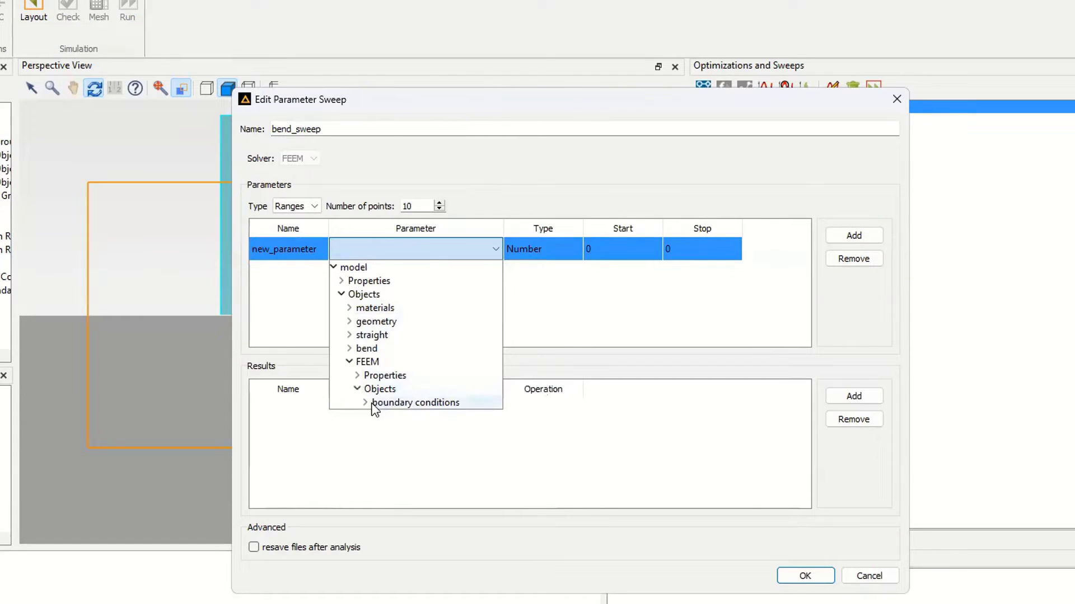
left_click(357, 389)
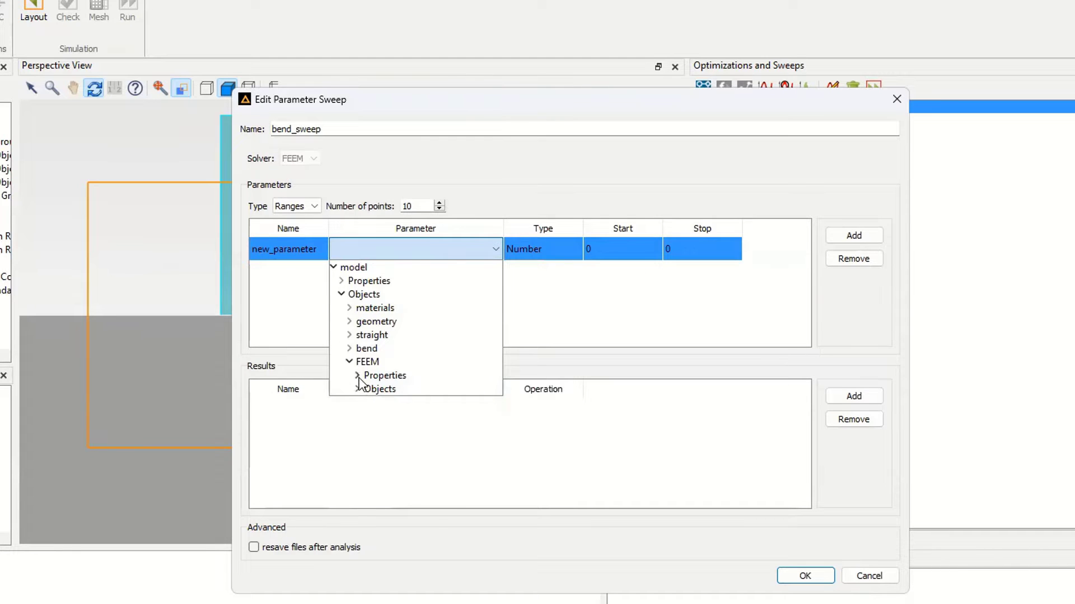
left_click(358, 375)
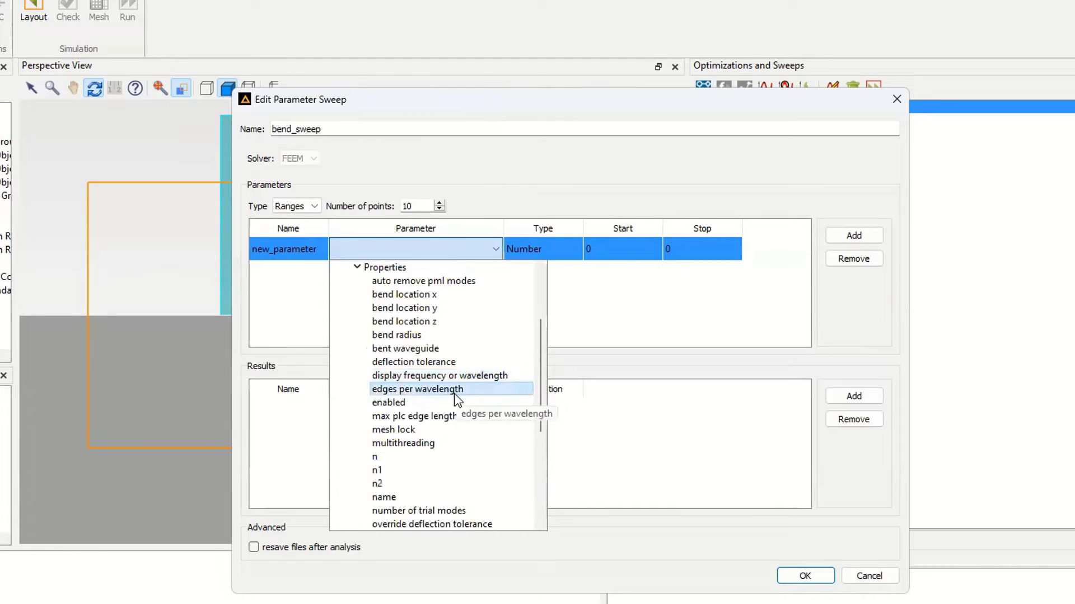
scroll(458, 399, "down", 2)
scroll(458, 400, "down", 3)
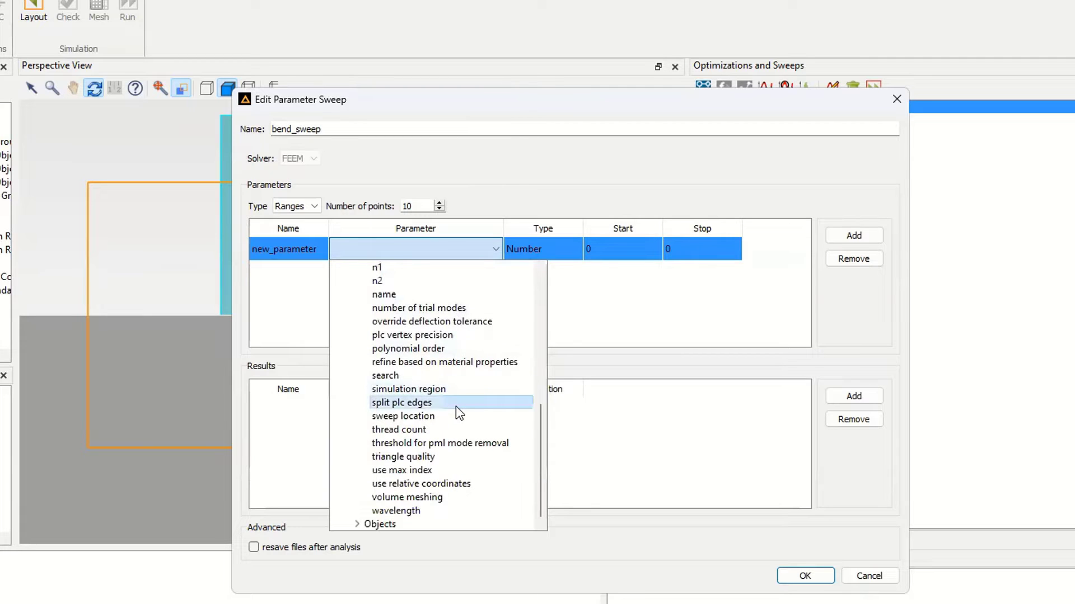
scroll(455, 406, "up", 3)
scroll(456, 406, "up", 2)
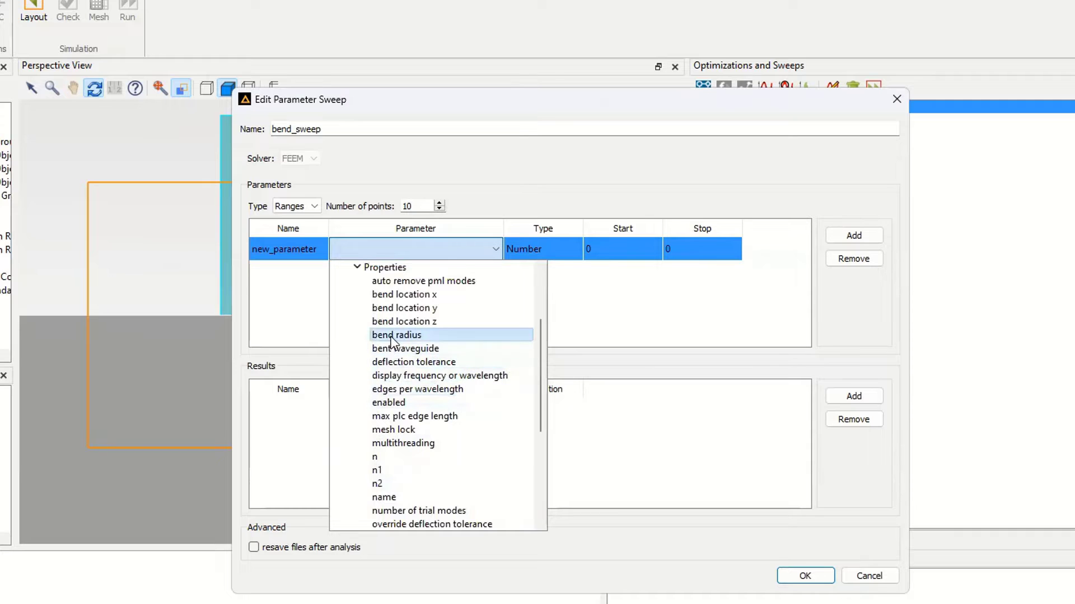
left_click(396, 335)
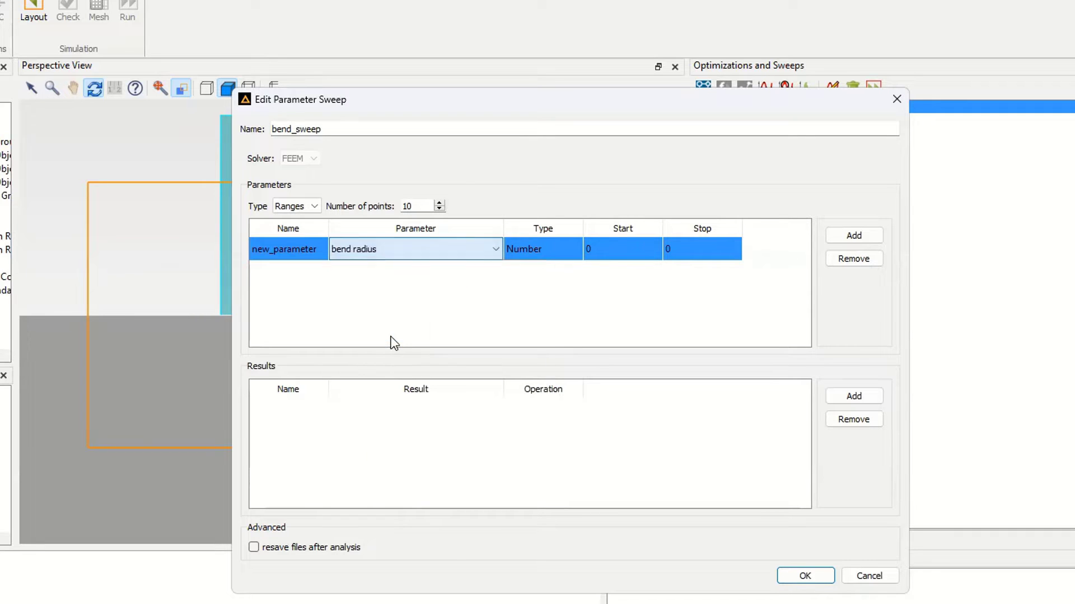
- Set the sweep parameter's type to Length (microns) with a start value of 3 and a stop value of 10
left_click(527, 252)
left_click(527, 252)
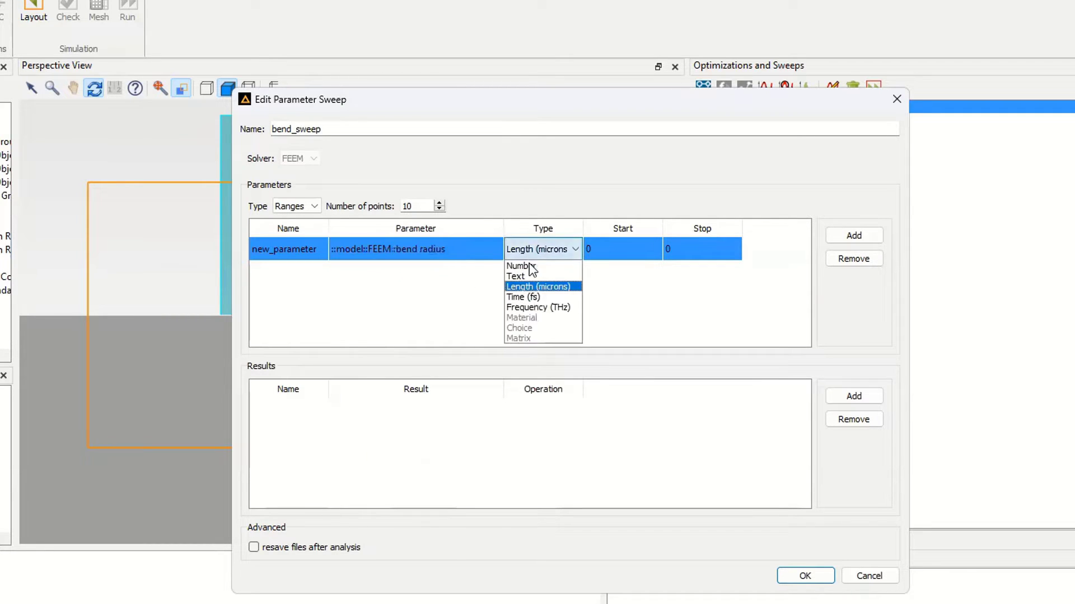
left_click(530, 286)
left_click(598, 257)
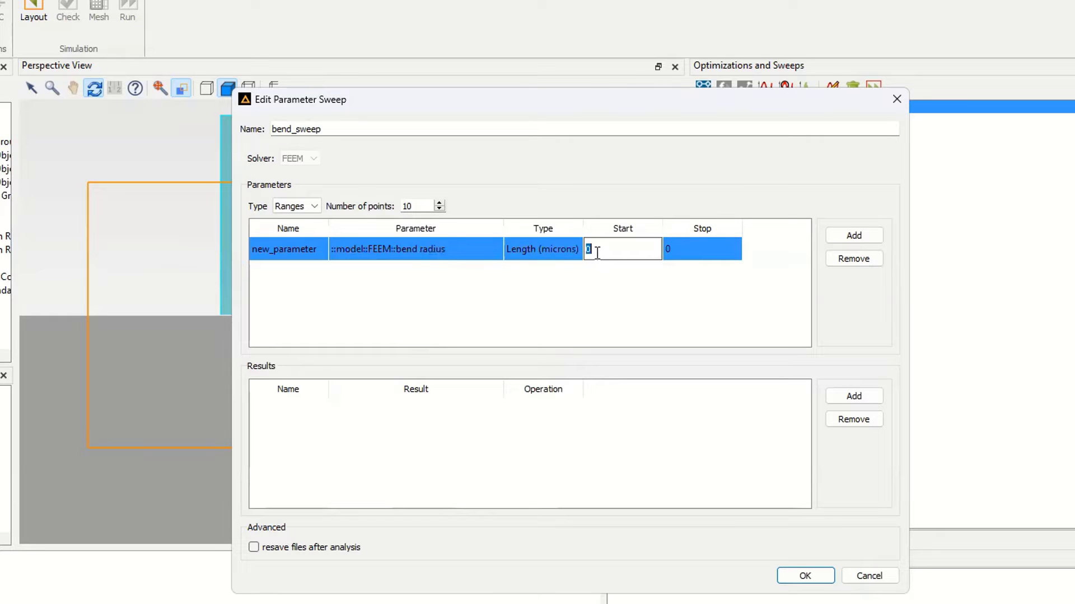
key("BackSpace")
type("3")
left_click(700, 250)
type("7")
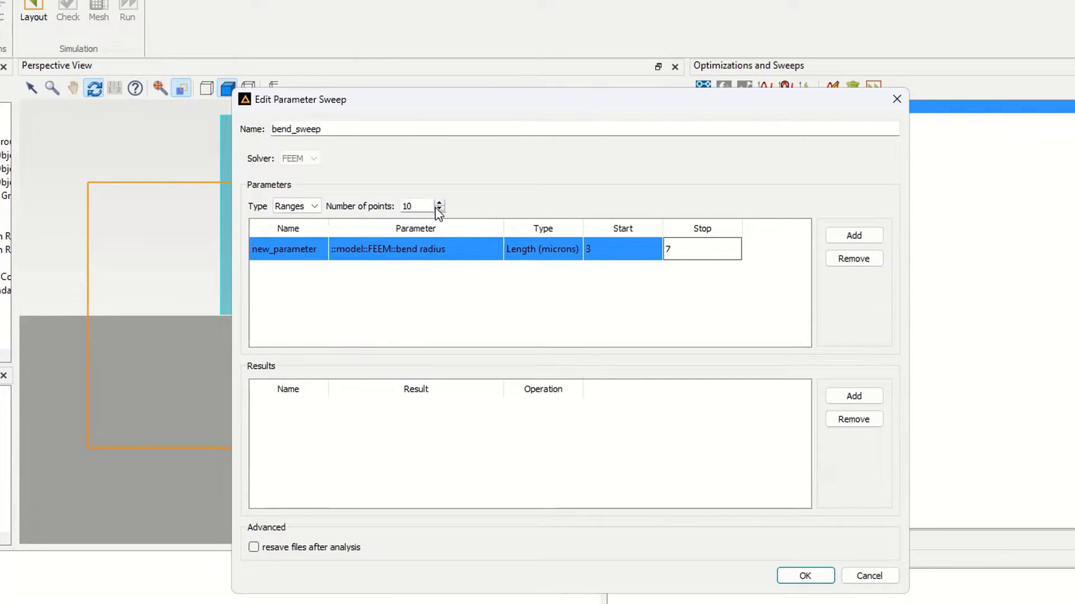
double_click(683, 250)
- Set the sweep's number of points to 7
left_click(439, 210)
left_click(439, 210)
left_click(439, 209)
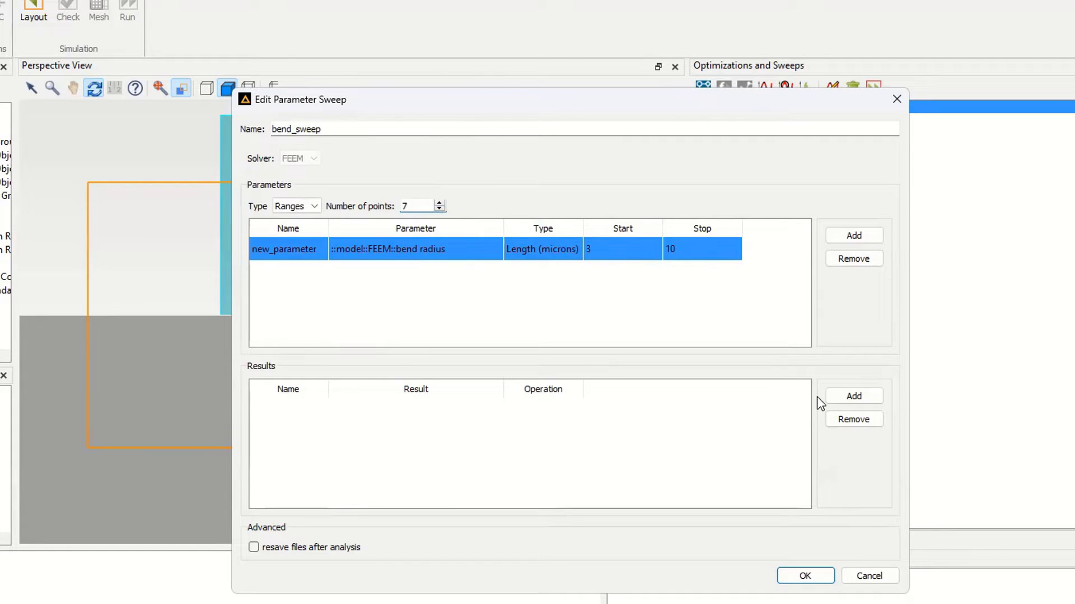
- Add a result entry to the sweep, assign it the FEEM modeproperties result, and accept the sweep settings
left_click(858, 398)
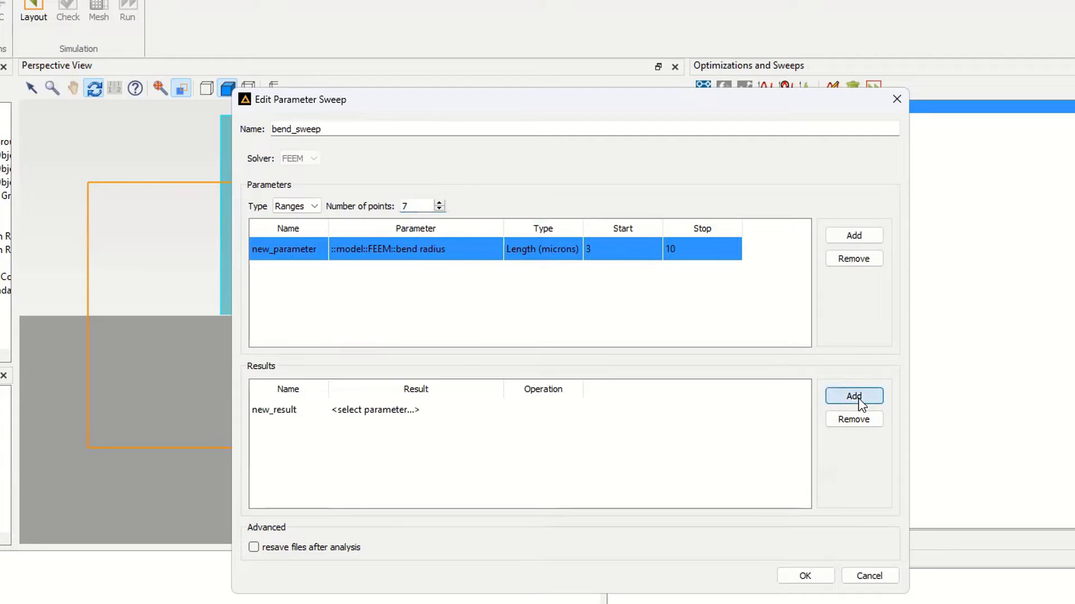
double_click(401, 416)
left_click(424, 420)
left_click(404, 426)
double_click(392, 455)
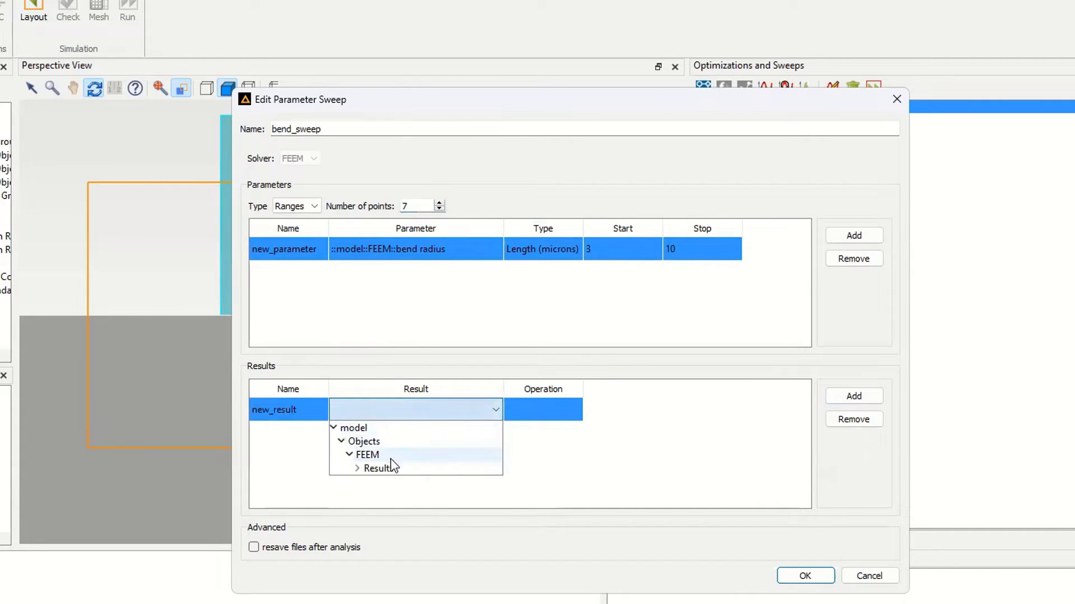
double_click(393, 469)
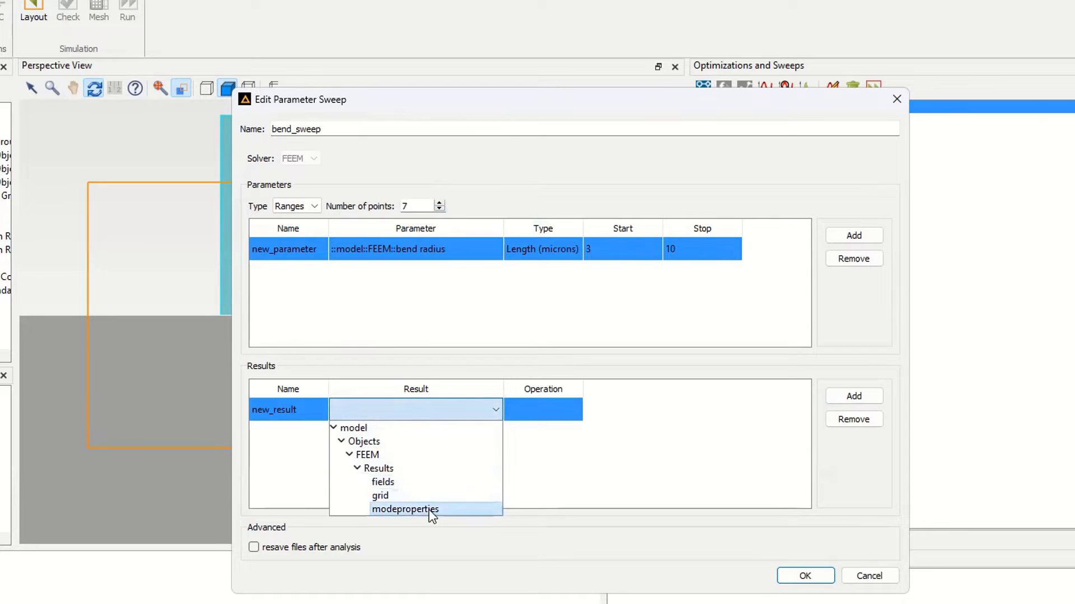
left_click(405, 509)
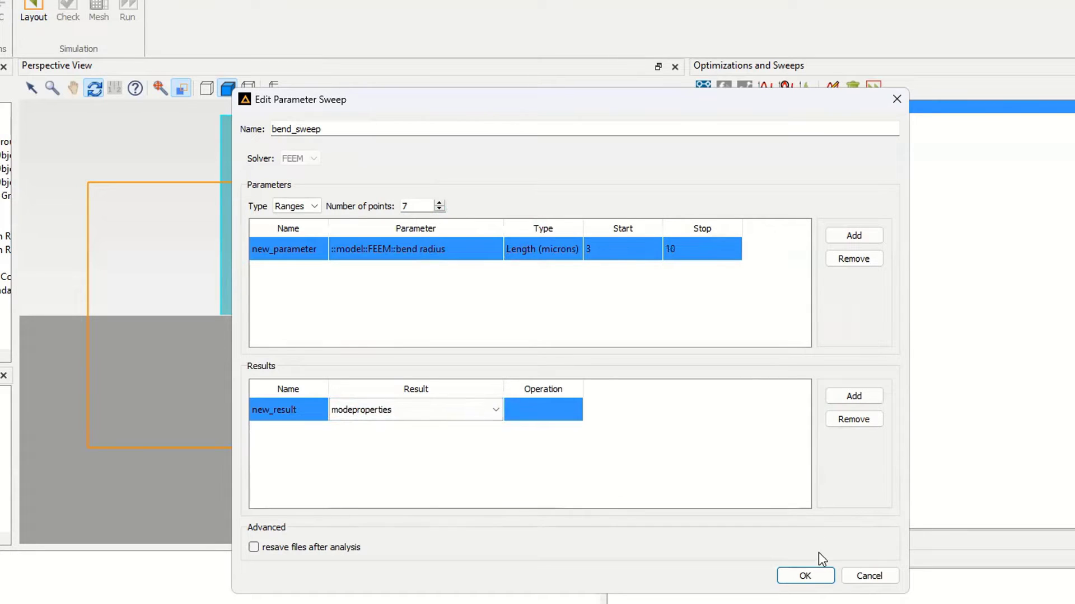
left_click(804, 576)
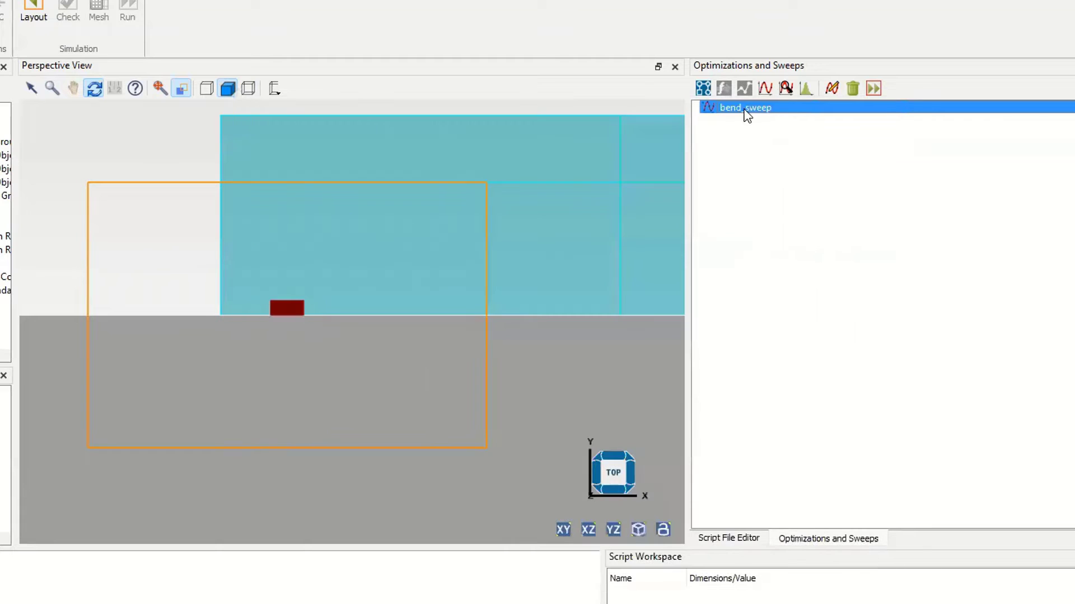
- Run bend_sweep and open its new_result in a new visualizer
right_click(744, 112)
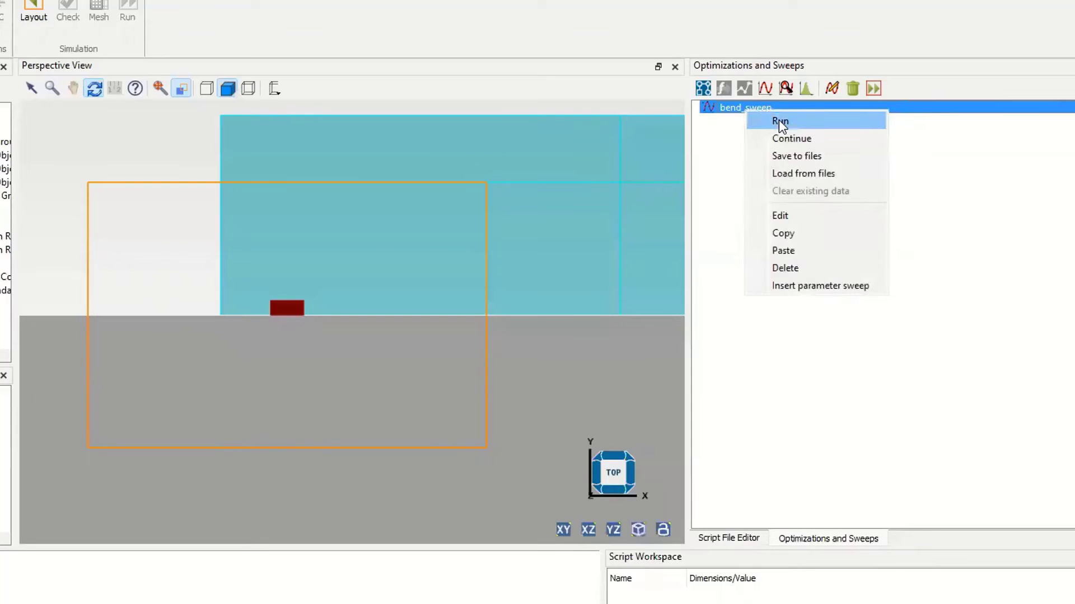
left_click(778, 120)
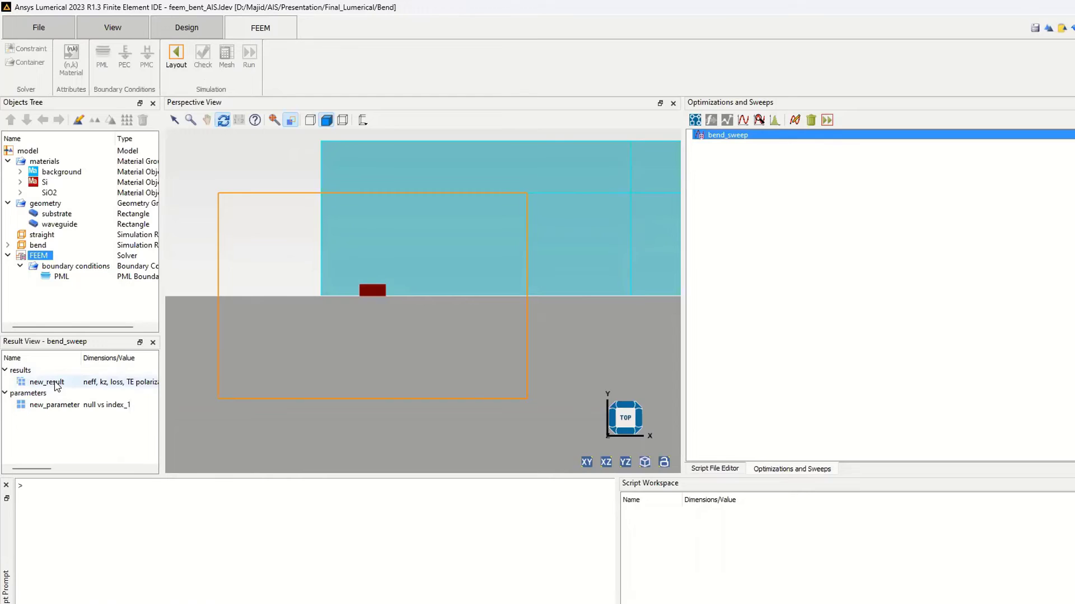
right_click(56, 385)
mouse_move(94, 393)
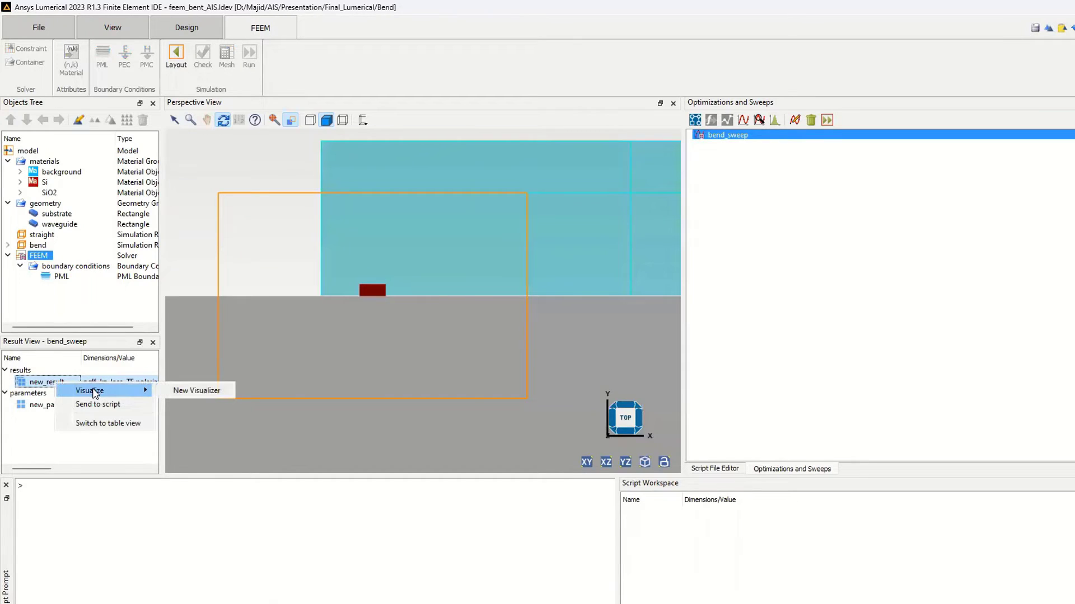
left_click(187, 392)
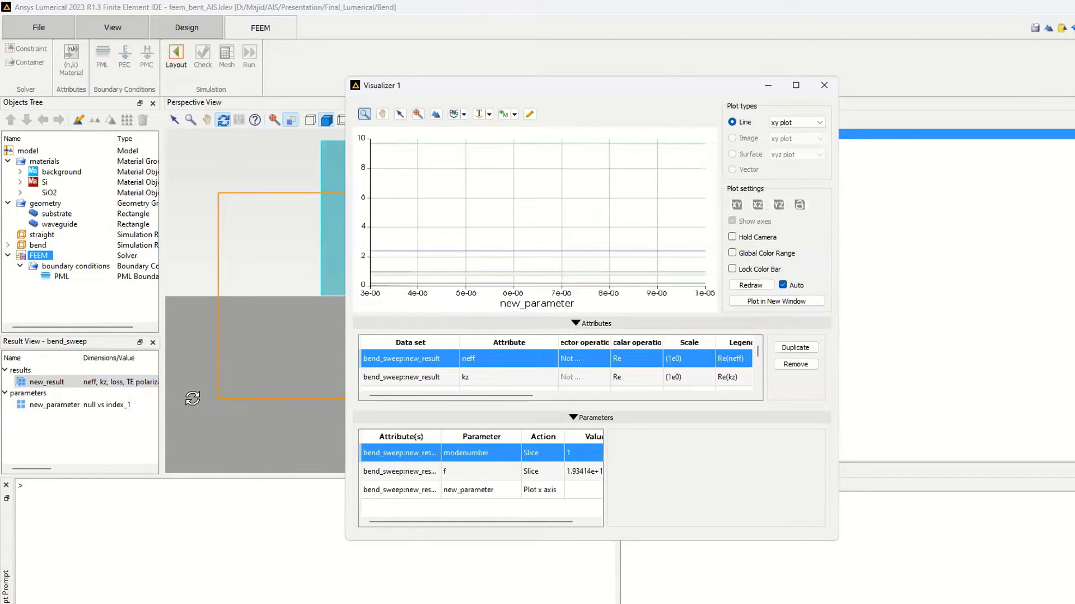
- Remove kz and all the other attributes after it from the plot, keeping only neff
left_click(490, 379)
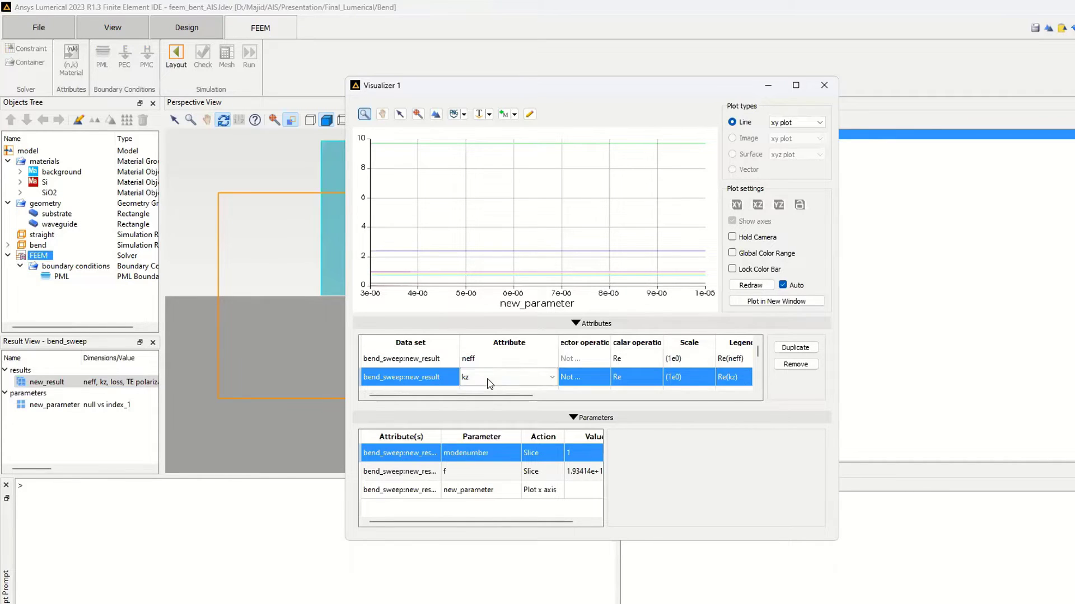
left_click(789, 365)
left_click(795, 365)
left_click(796, 365)
left_click(795, 364)
left_click(787, 366)
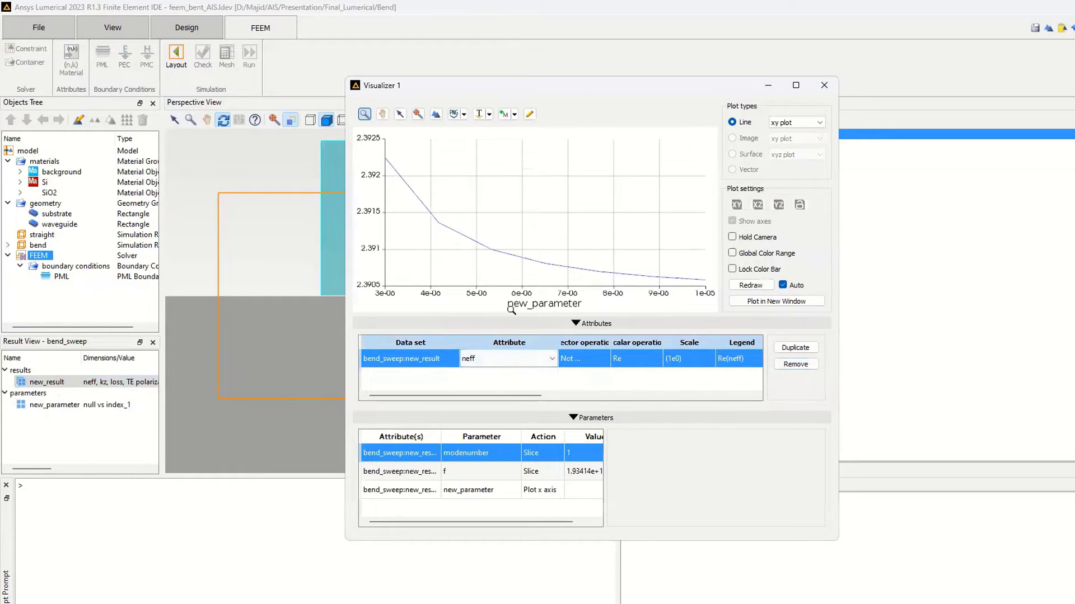
- Set the units of the new_parameter x axis to micro (1e-6) and examine the neff curve
left_click(479, 495)
left_click(666, 493)
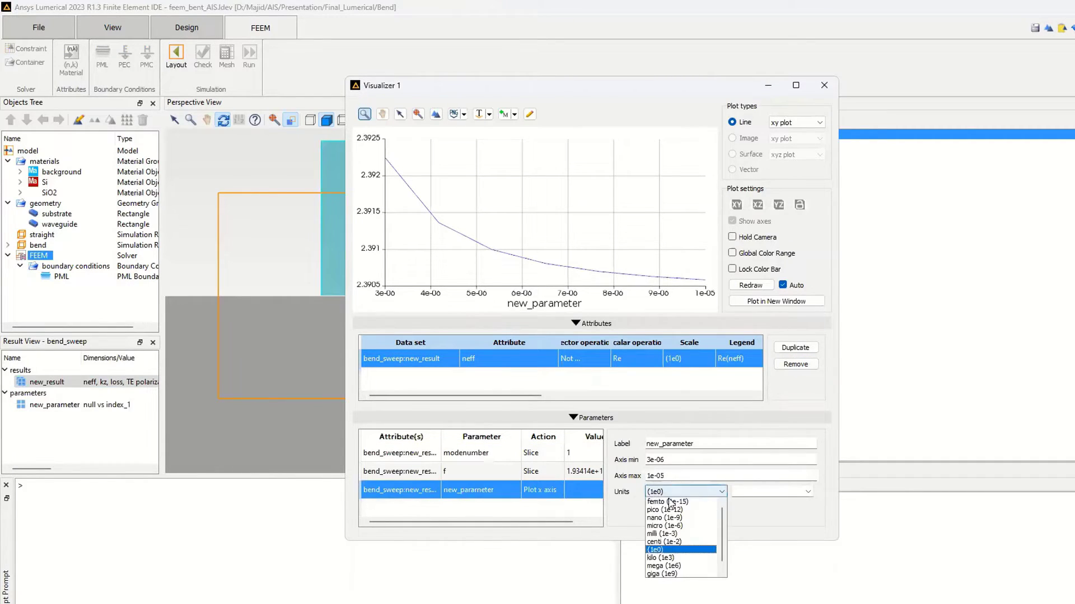
left_click(658, 527)
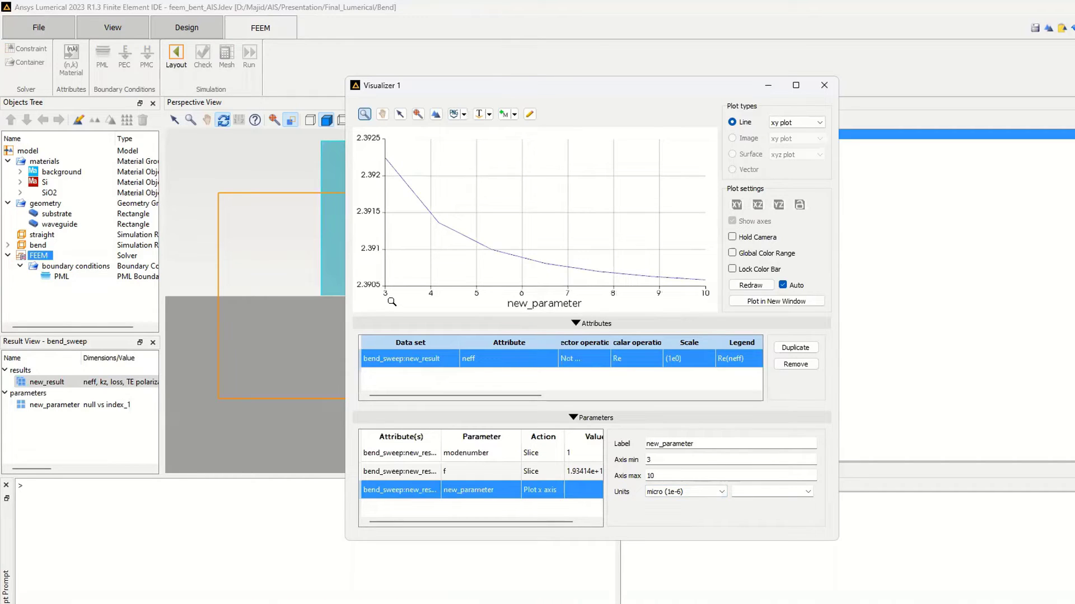
mouse_move(386, 158)
- Keep neff as the plotted attribute and set its scalar operation to Im
left_click(524, 367)
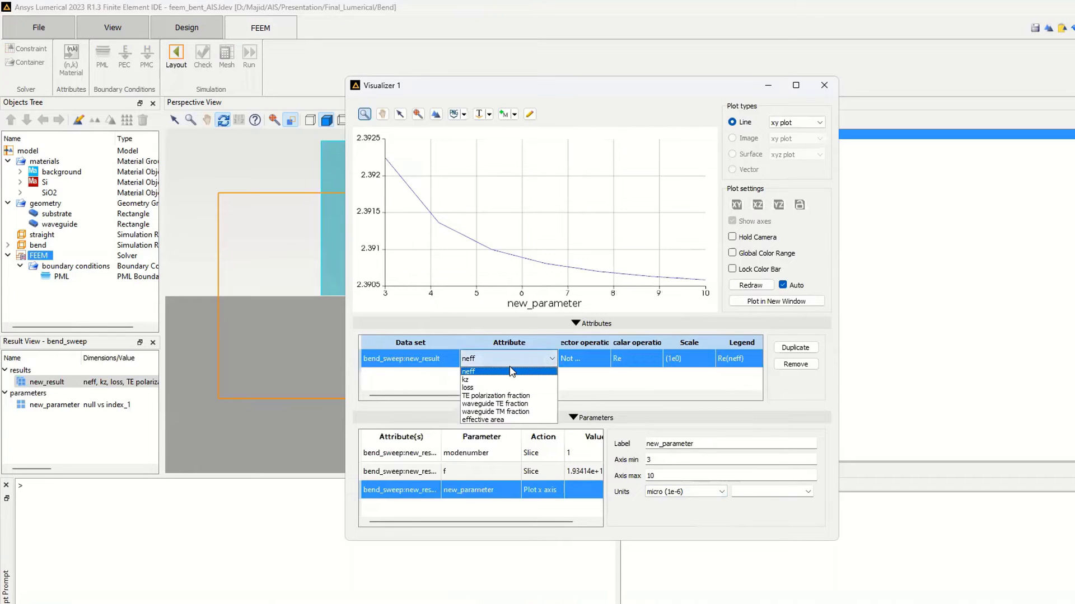
left_click(510, 371)
left_click(621, 361)
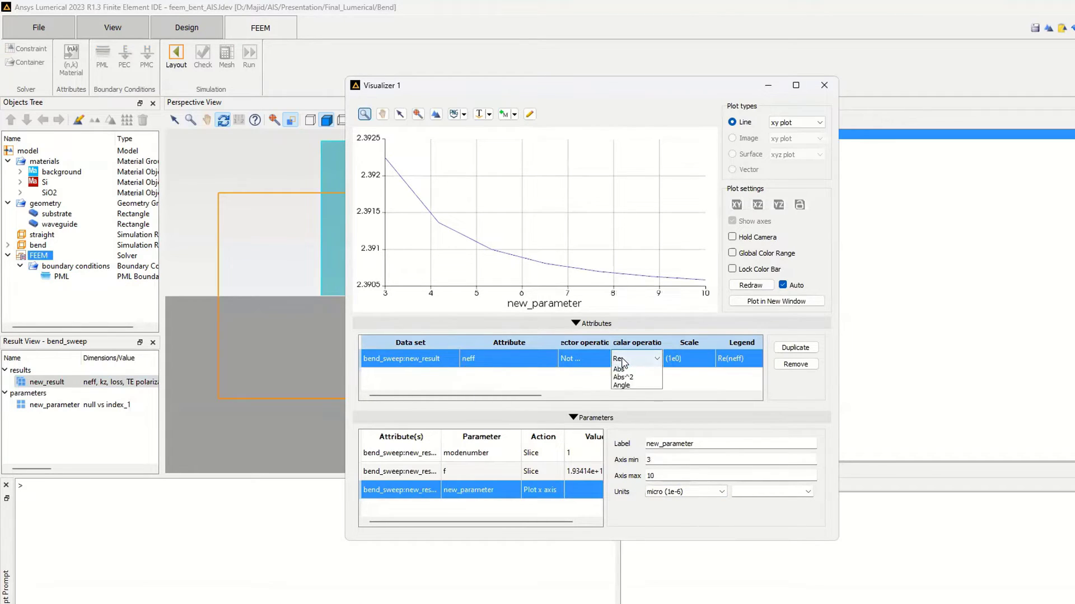
left_click(628, 399)
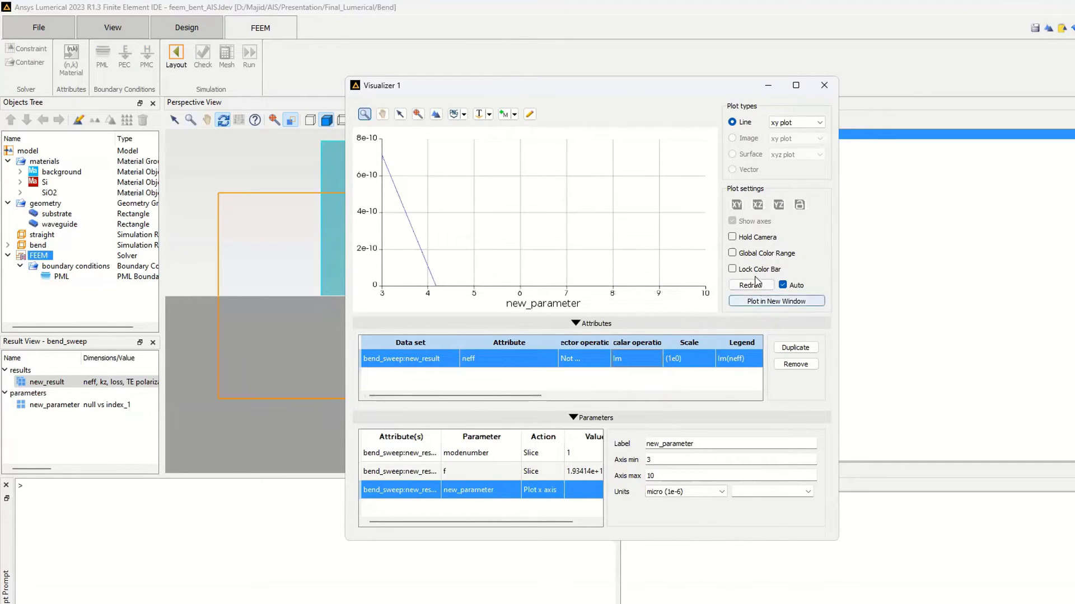
- Enable the log10 scale for the plot's y axis and maximize the visualizer to examine the imaginary neff curve
left_click(529, 114)
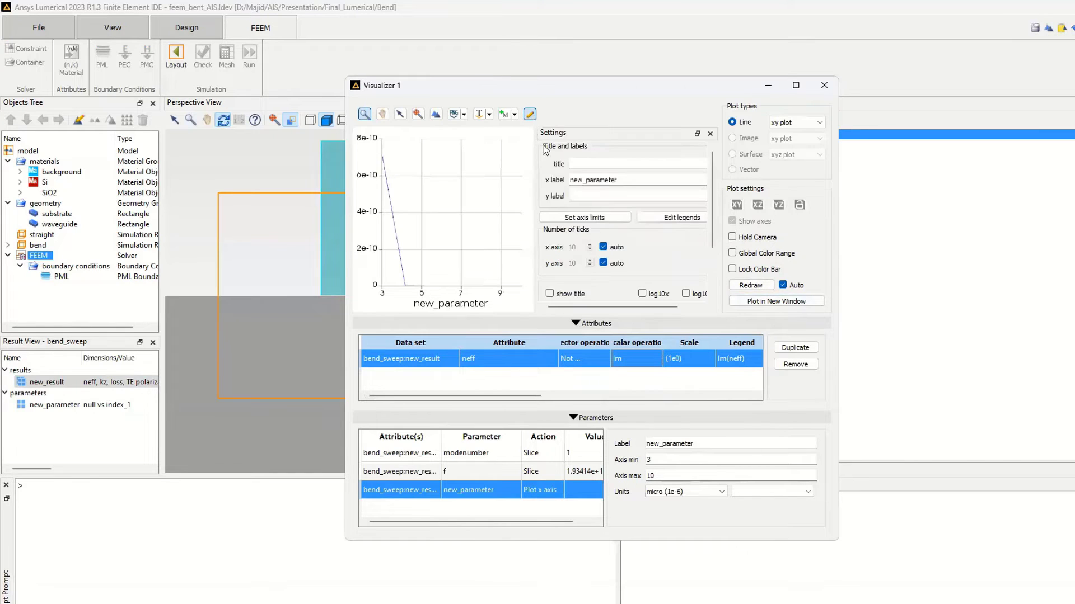
left_click(686, 294)
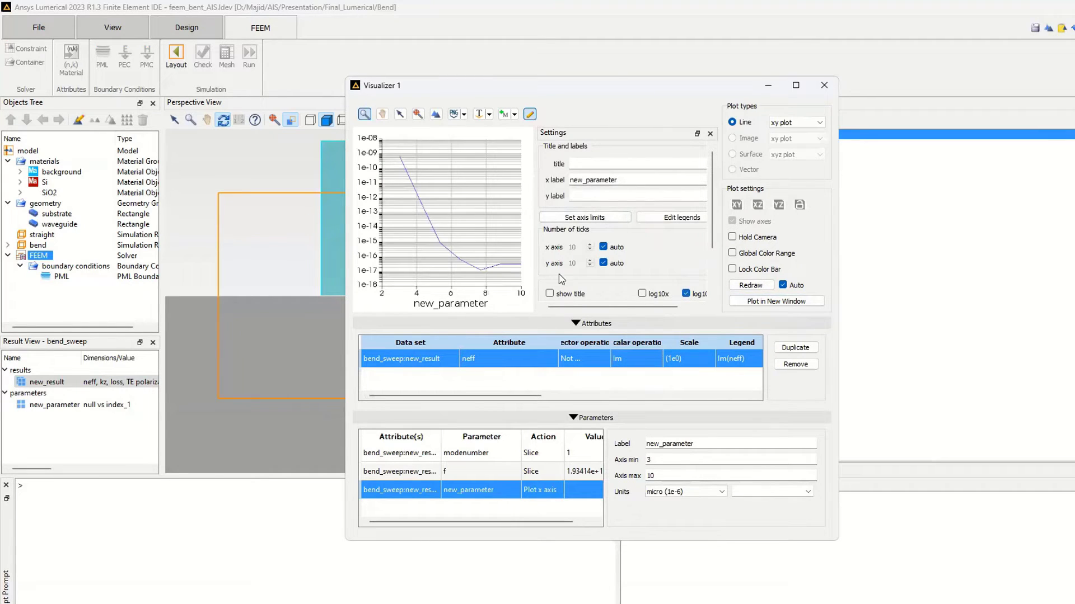
left_click(795, 85)
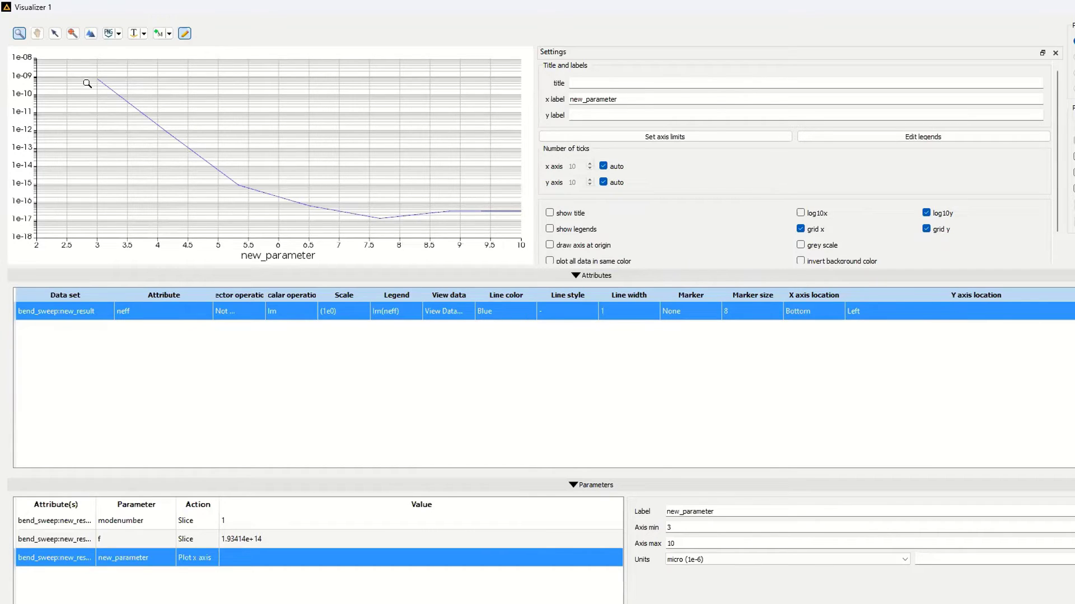
mouse_move(96, 79)
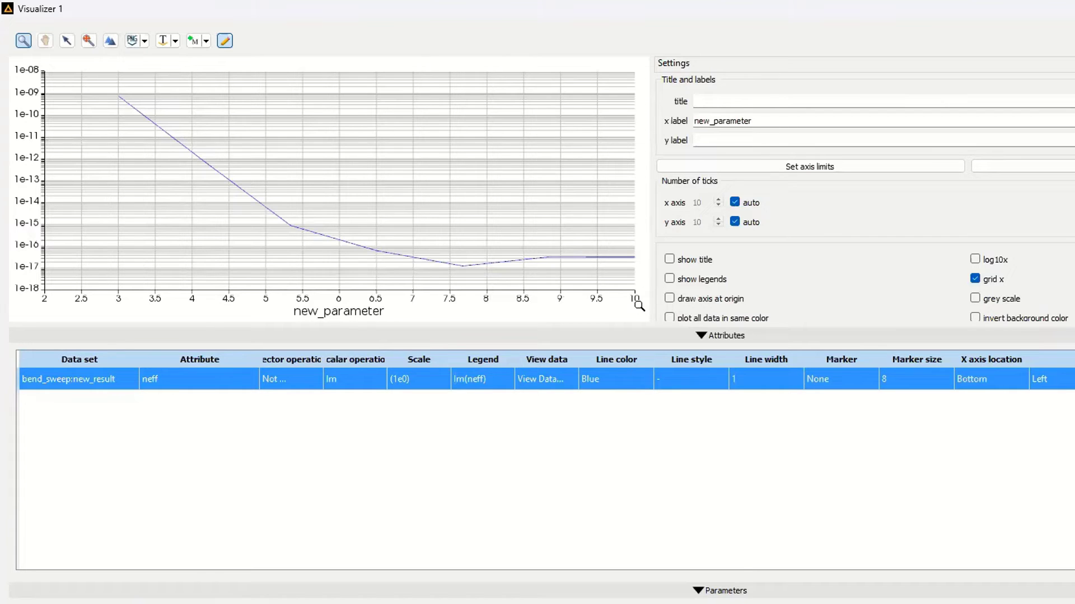
- Change the plotted attribute to loss and set its scalar operation to Re
left_click(202, 377)
left_click(202, 377)
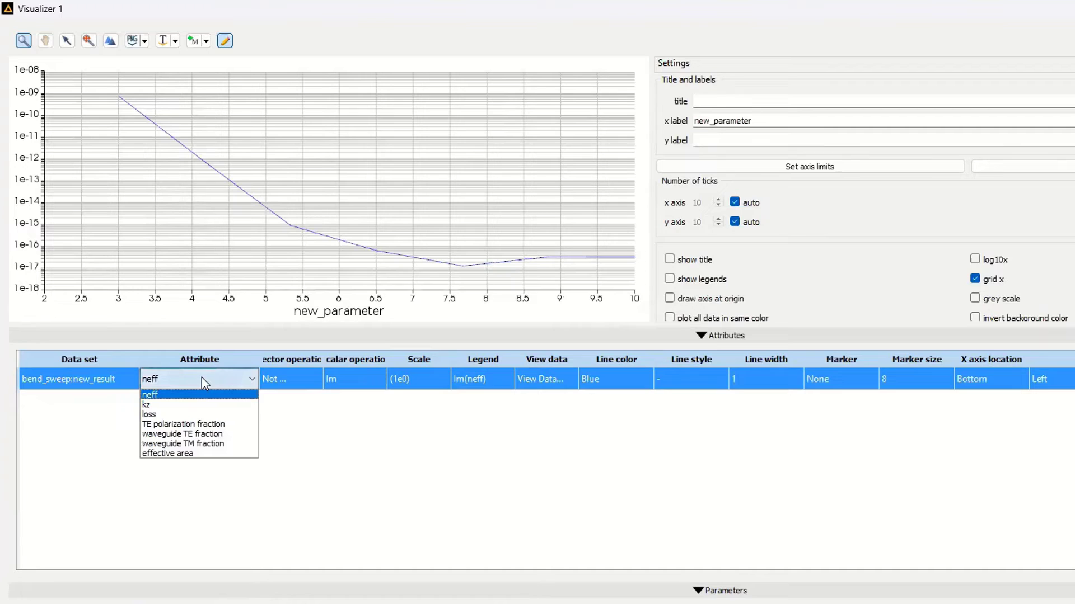
left_click(183, 414)
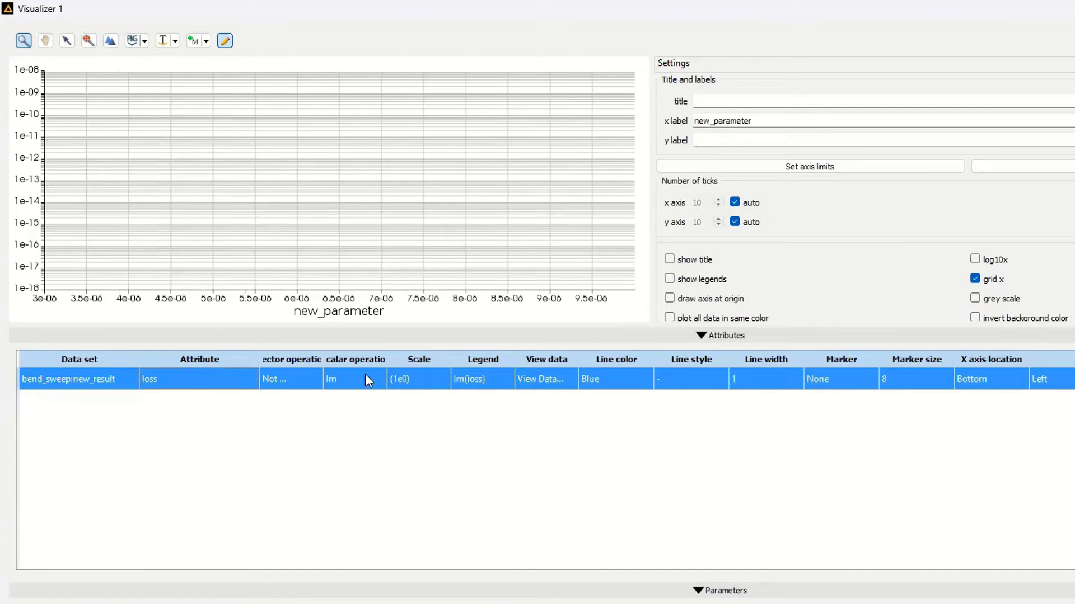
left_click(343, 381)
left_click(342, 382)
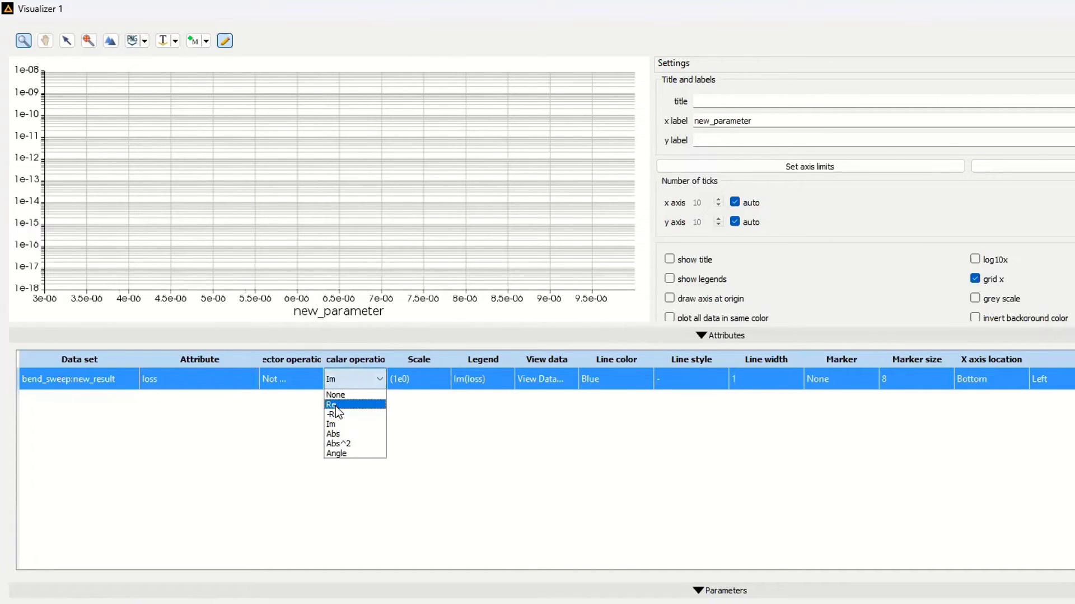
left_click(336, 404)
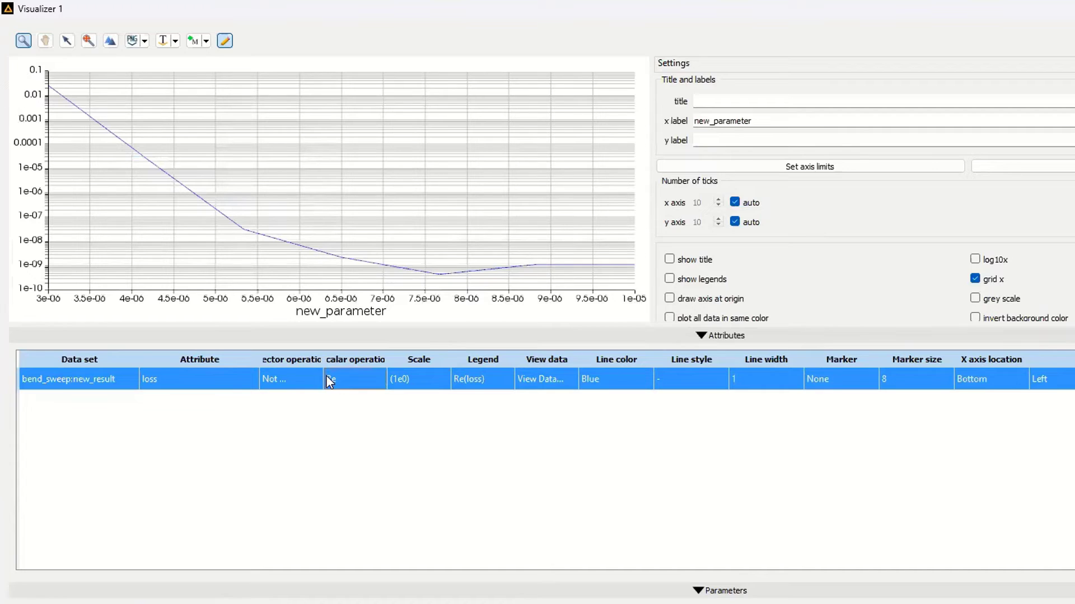